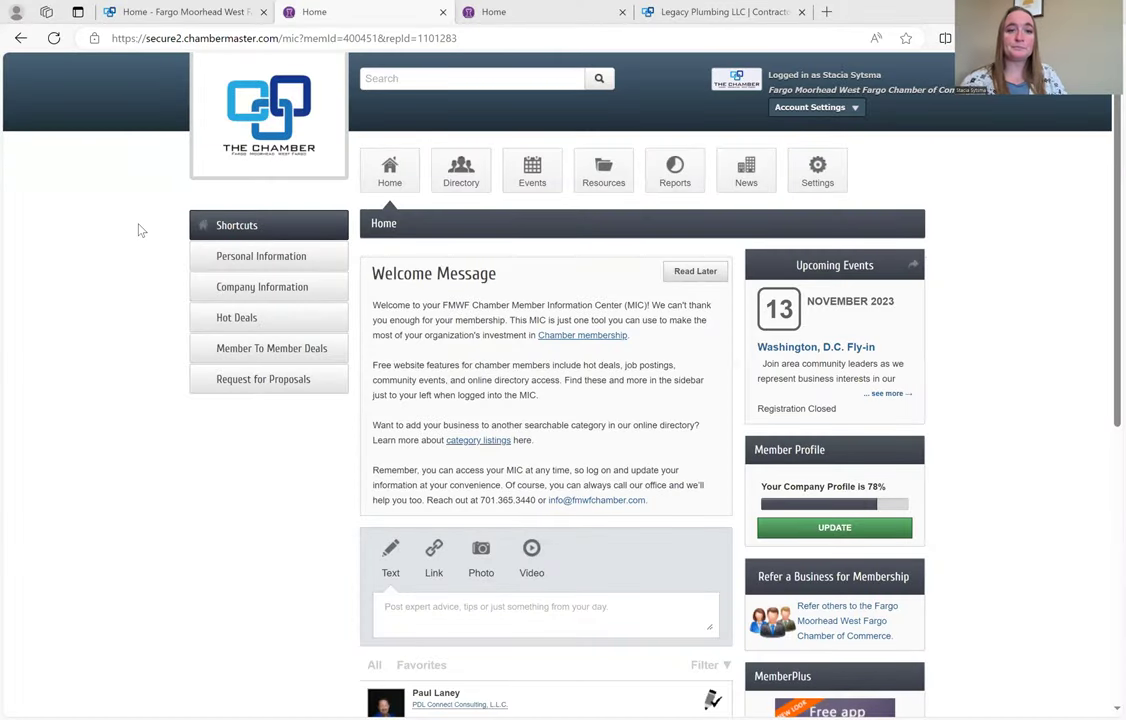
Switch to the browser tab showing the fmwfchamber.com public homepage.
left_click(140, 12)
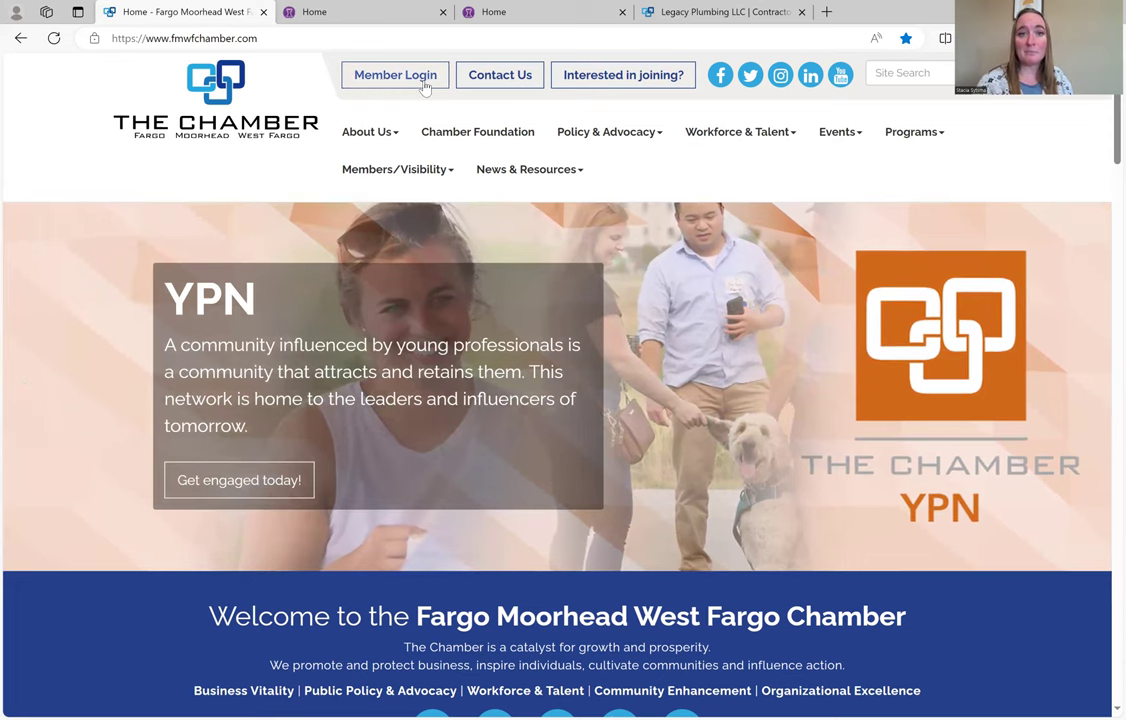
Open the Member Login page with its account creation and login options.
left_click(420, 82)
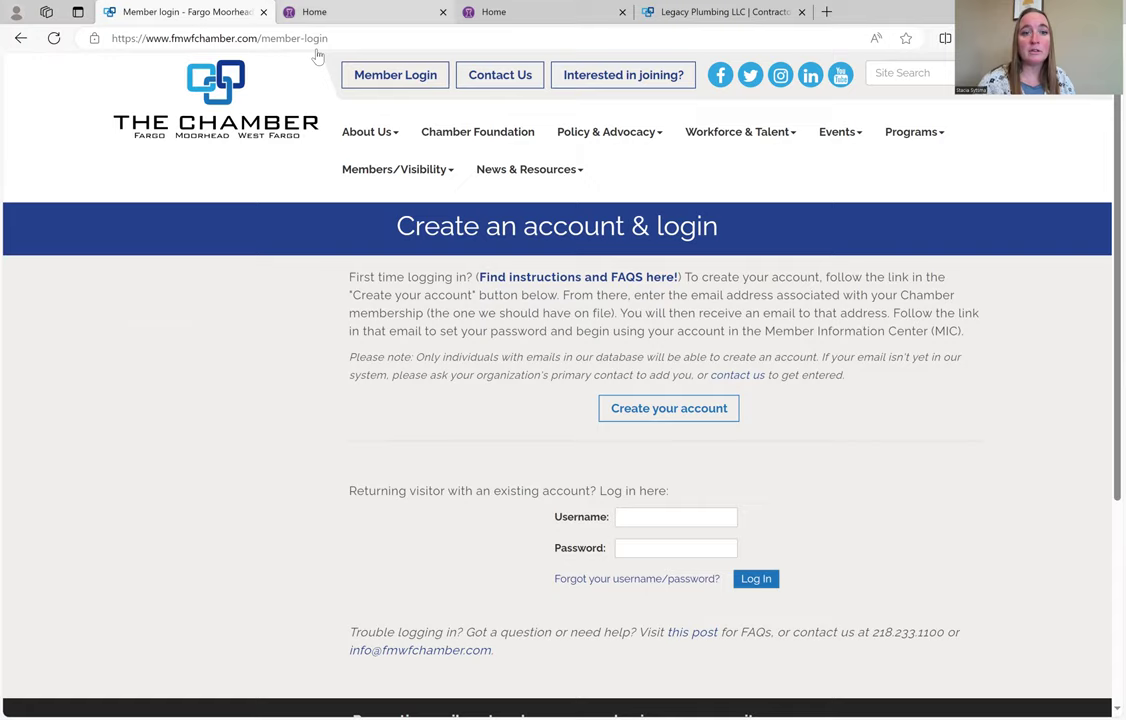
Go back to the Member Information Center home tab with its Welcome Message.
left_click(316, 12)
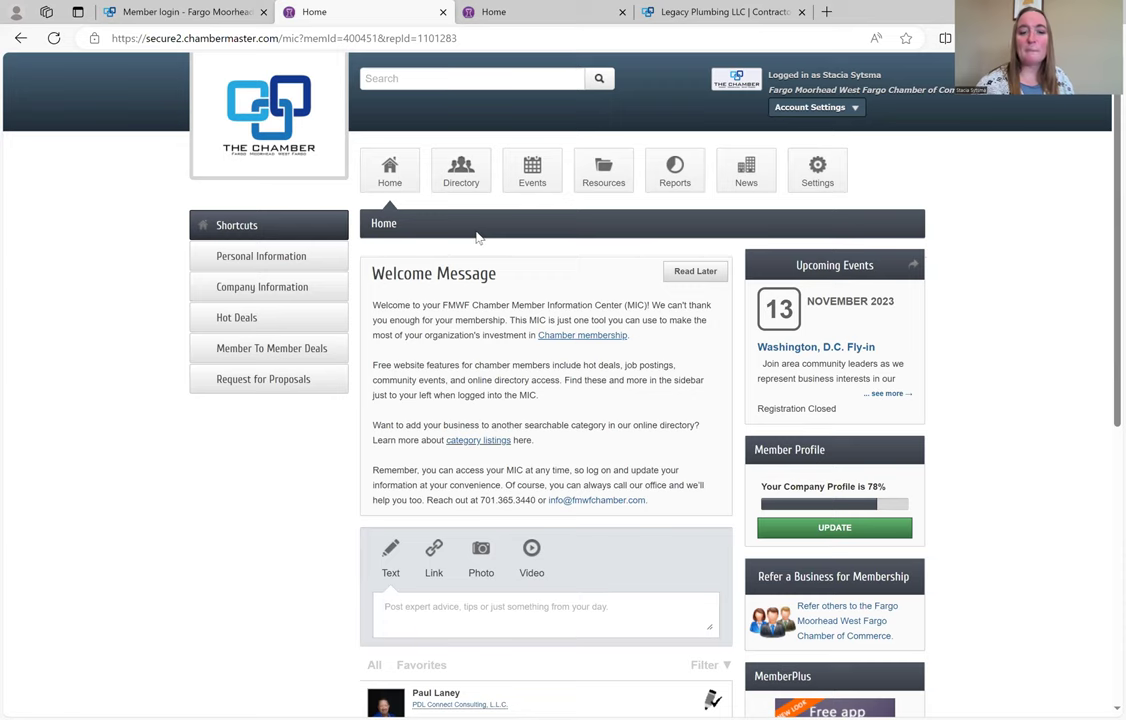
Tour the Directory, Events, Resources, Reports and Community Content pages, ending on account Settings.
left_click(462, 178)
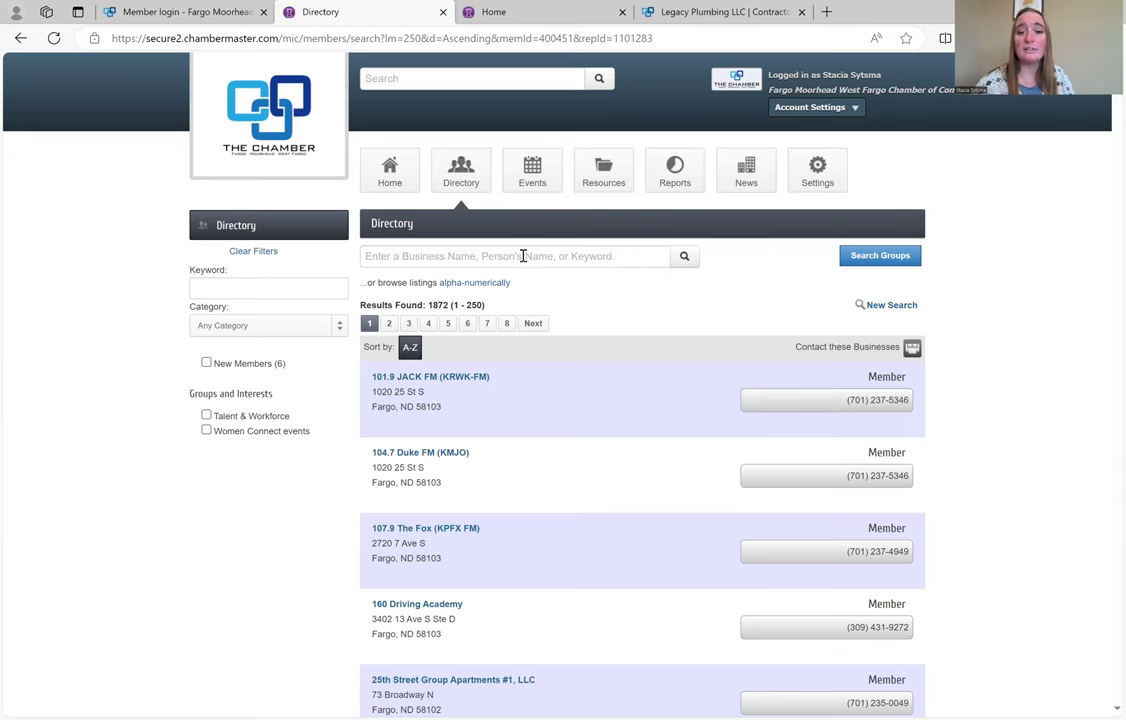
left_click(519, 172)
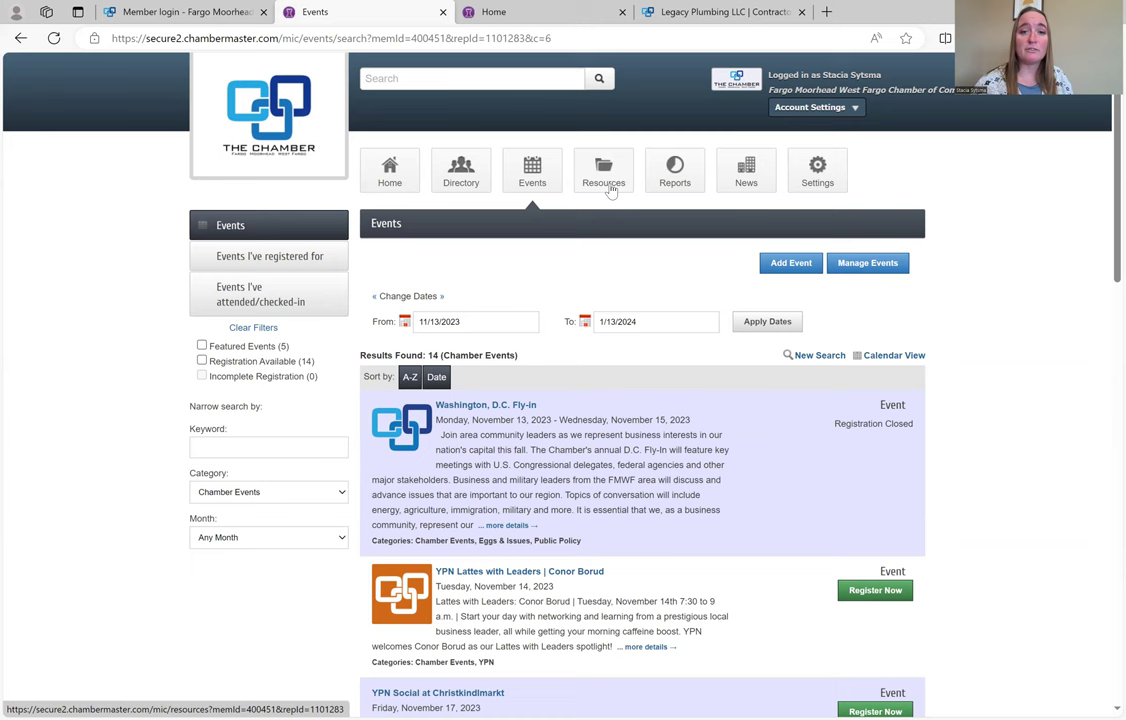
left_click(606, 184)
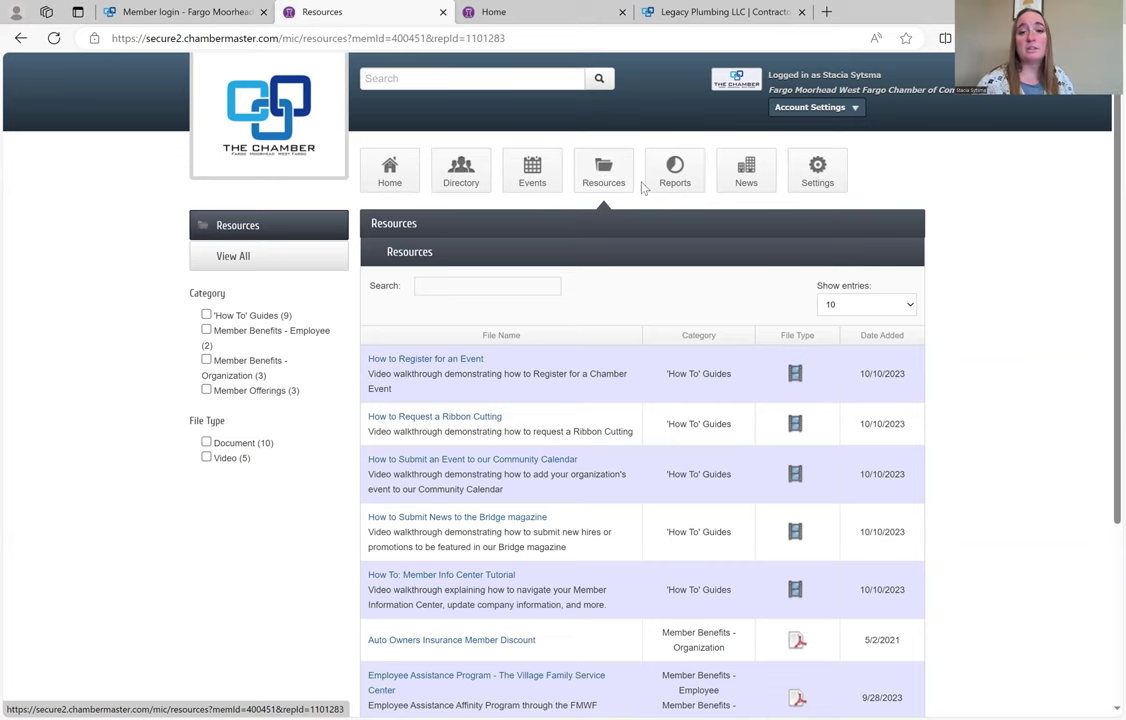
left_click(673, 181)
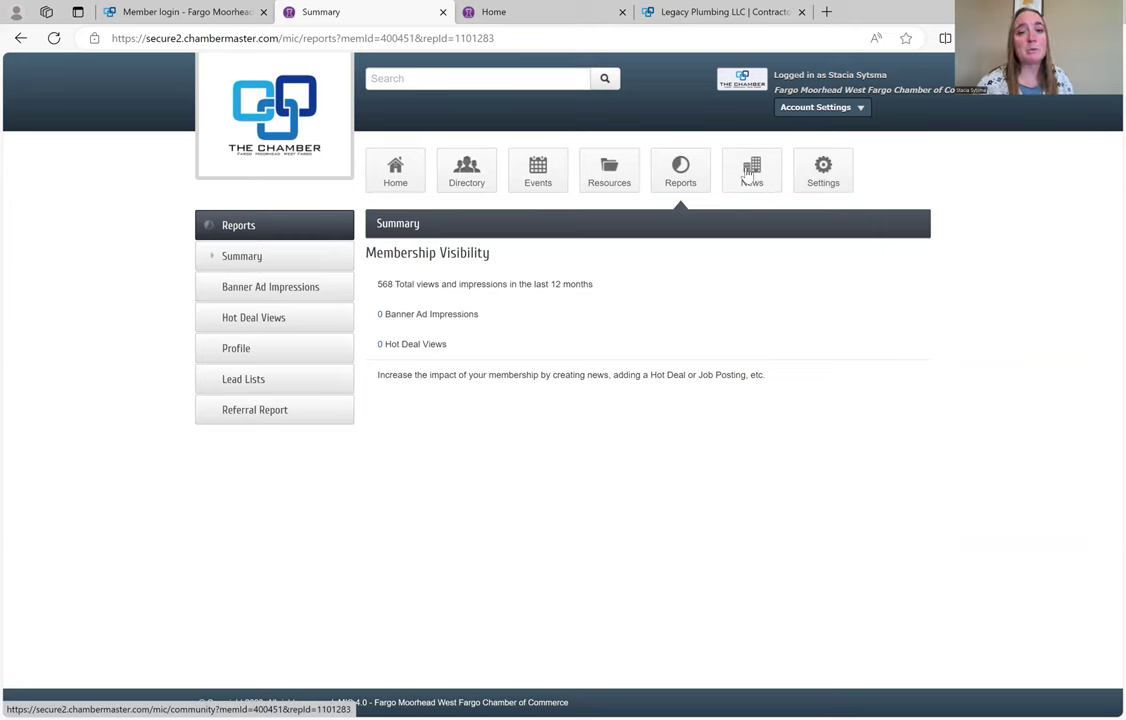
left_click(748, 176)
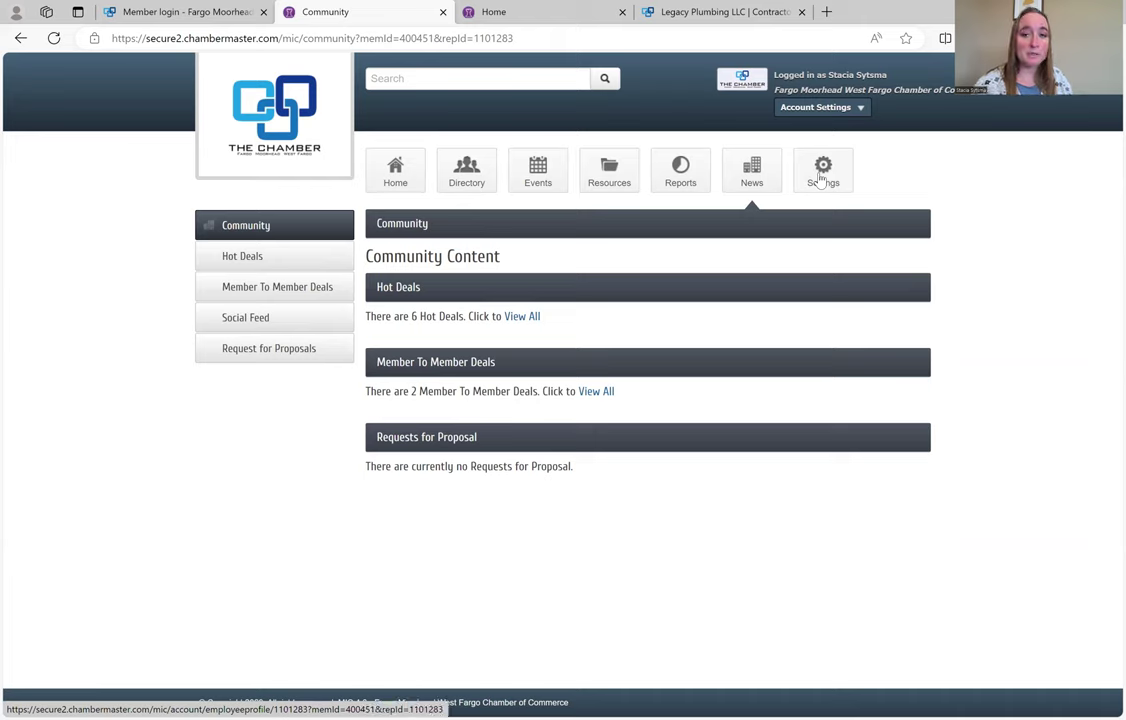
left_click(822, 177)
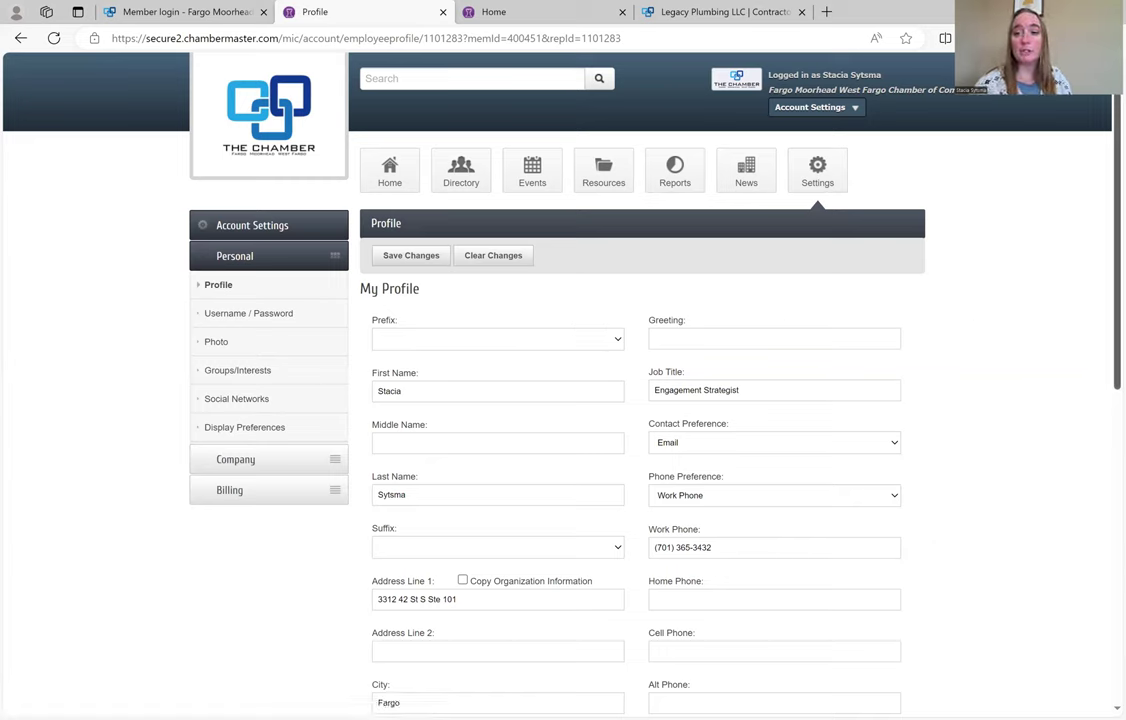
Review the My Profile form down to the Personal Bio editor and back to the top.
scroll(640, 400, "down", 3)
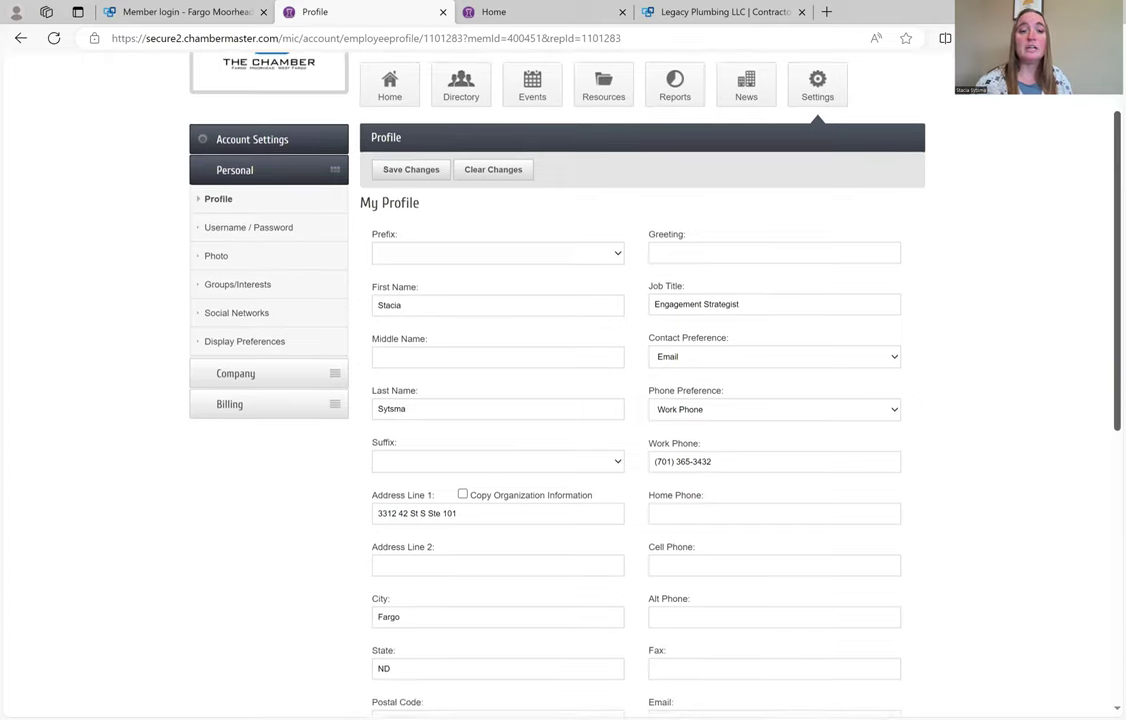
scroll(1096, 466, "down", 2)
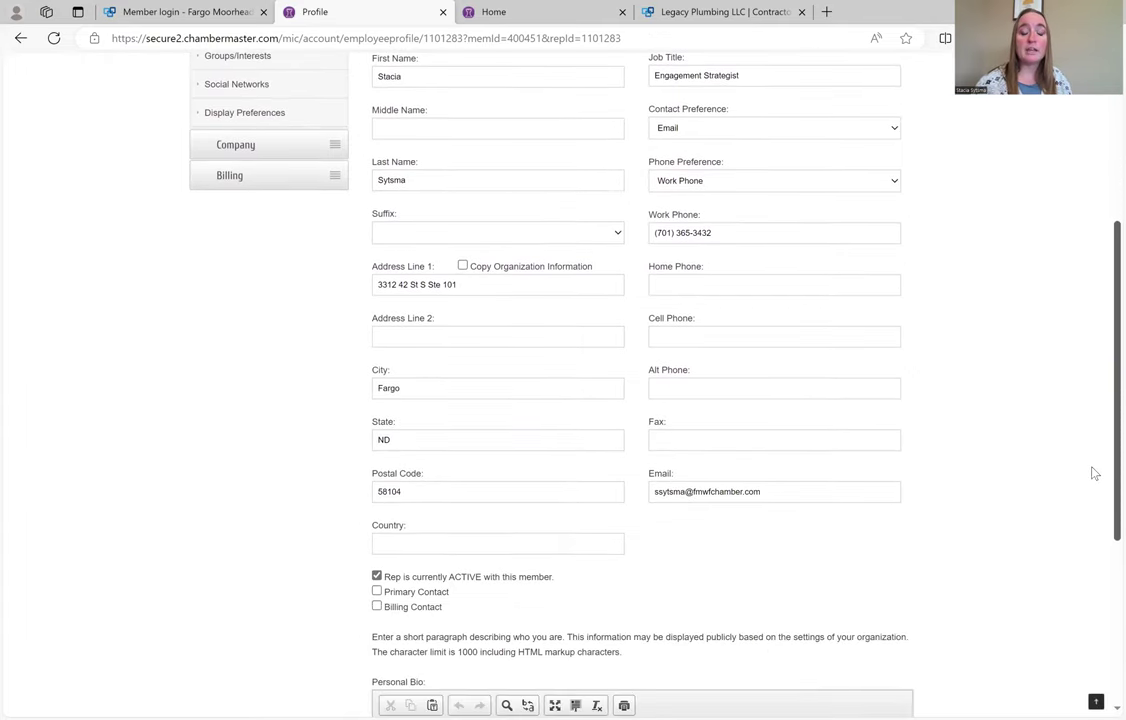
scroll(1096, 478, "down", 1)
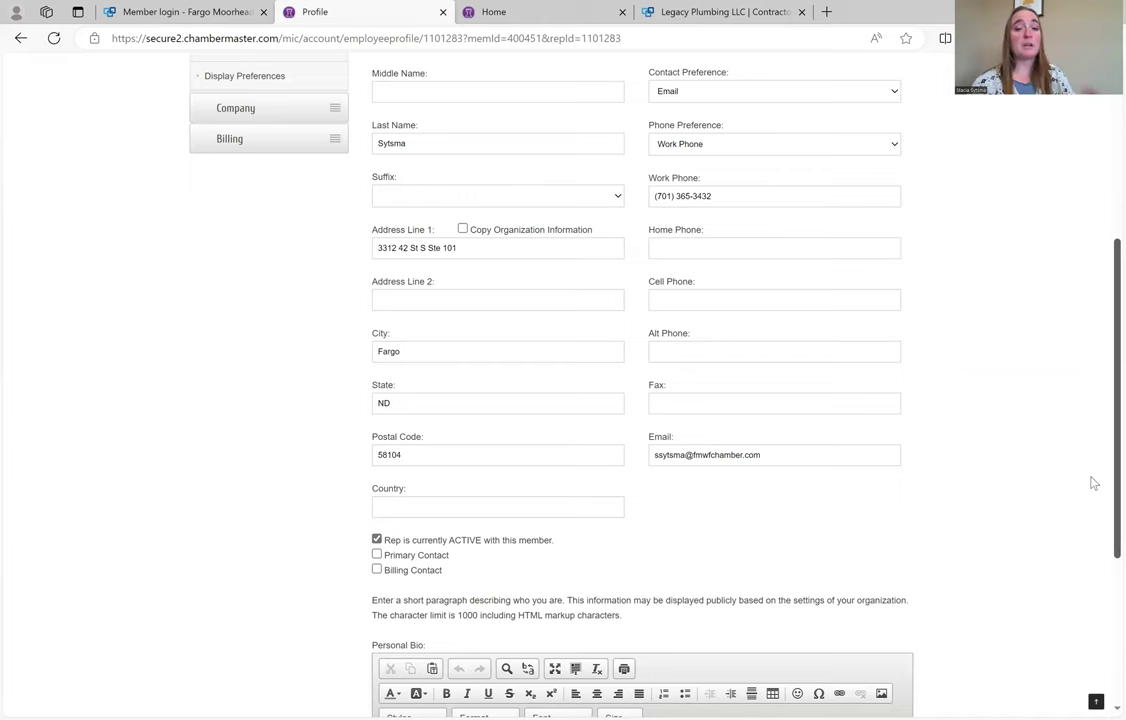
scroll(1093, 483, "down", 5)
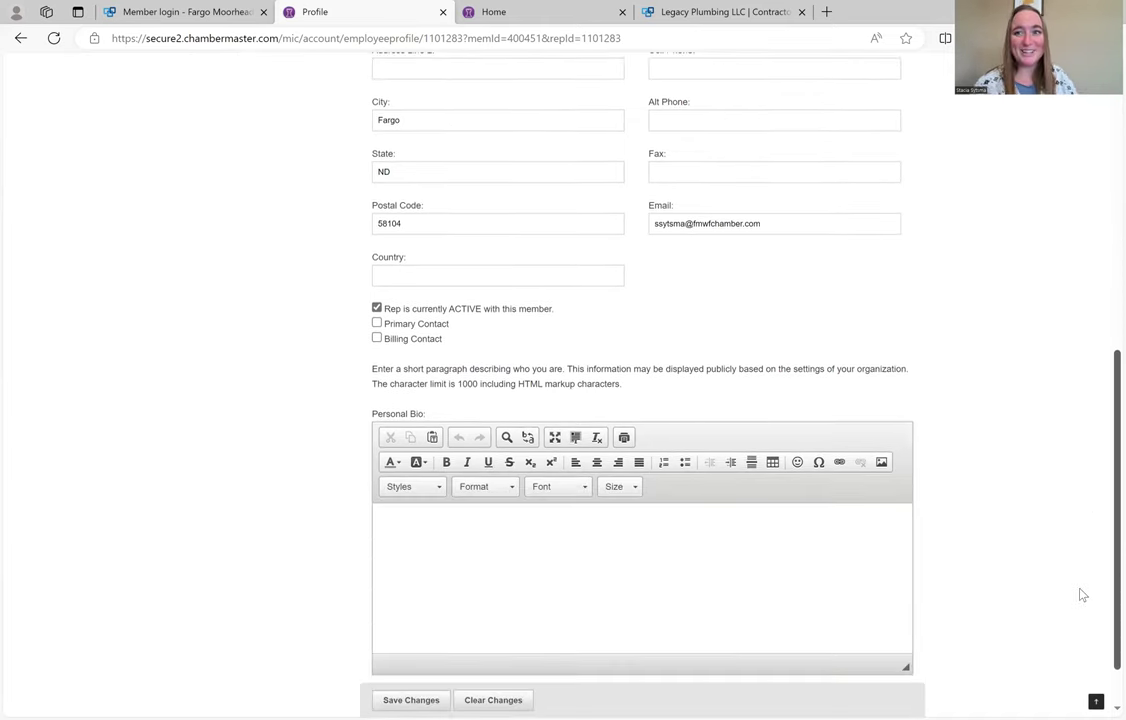
scroll(1082, 600, "down", 1)
scroll(1081, 627, "up", 12)
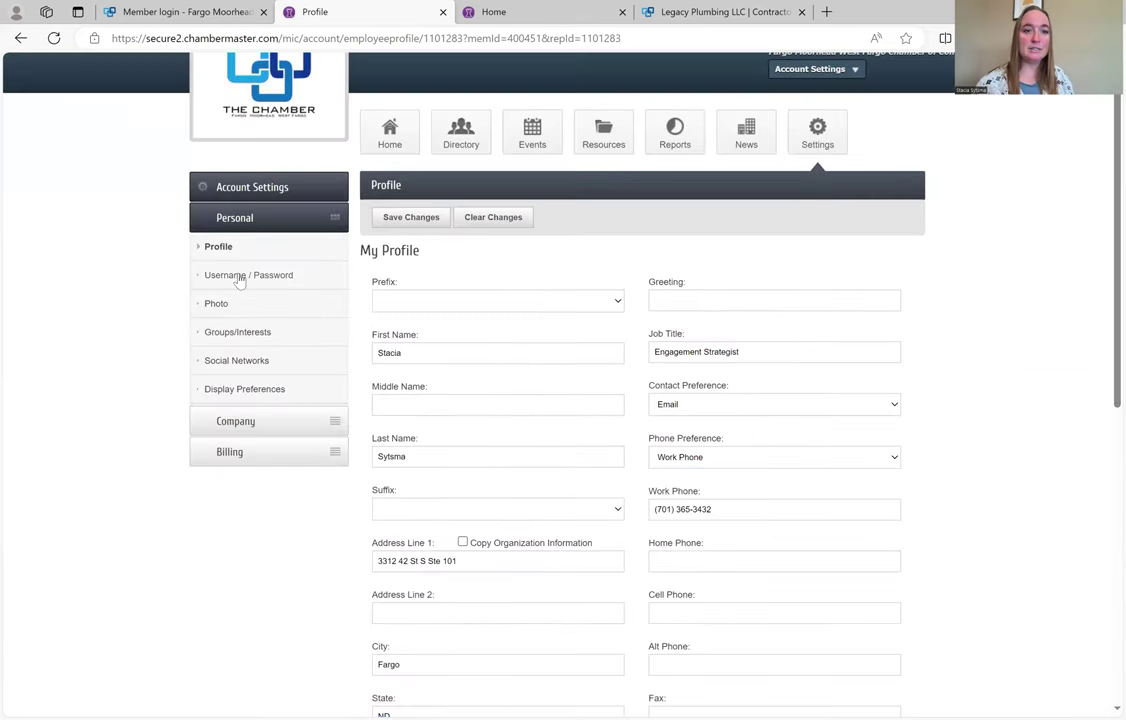
In Groups/Interests, subscribe to Annual & Signature events and unsubscribe from YPN - monthly.
left_click(257, 333)
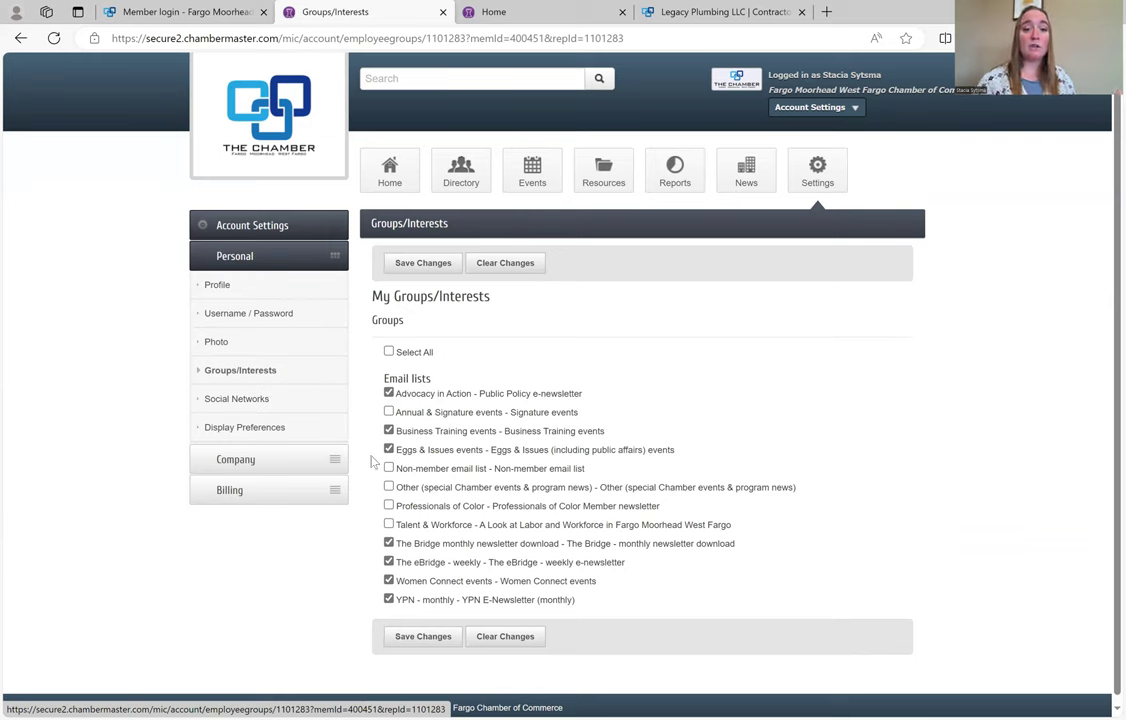
left_click(388, 412)
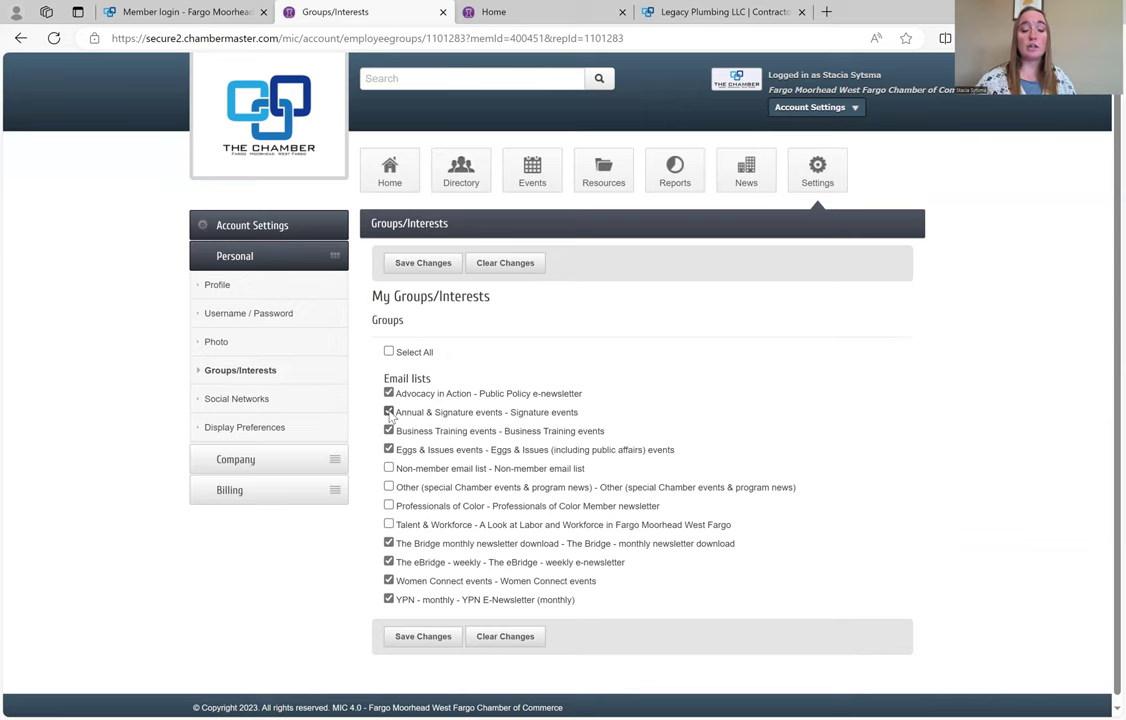
left_click(389, 600)
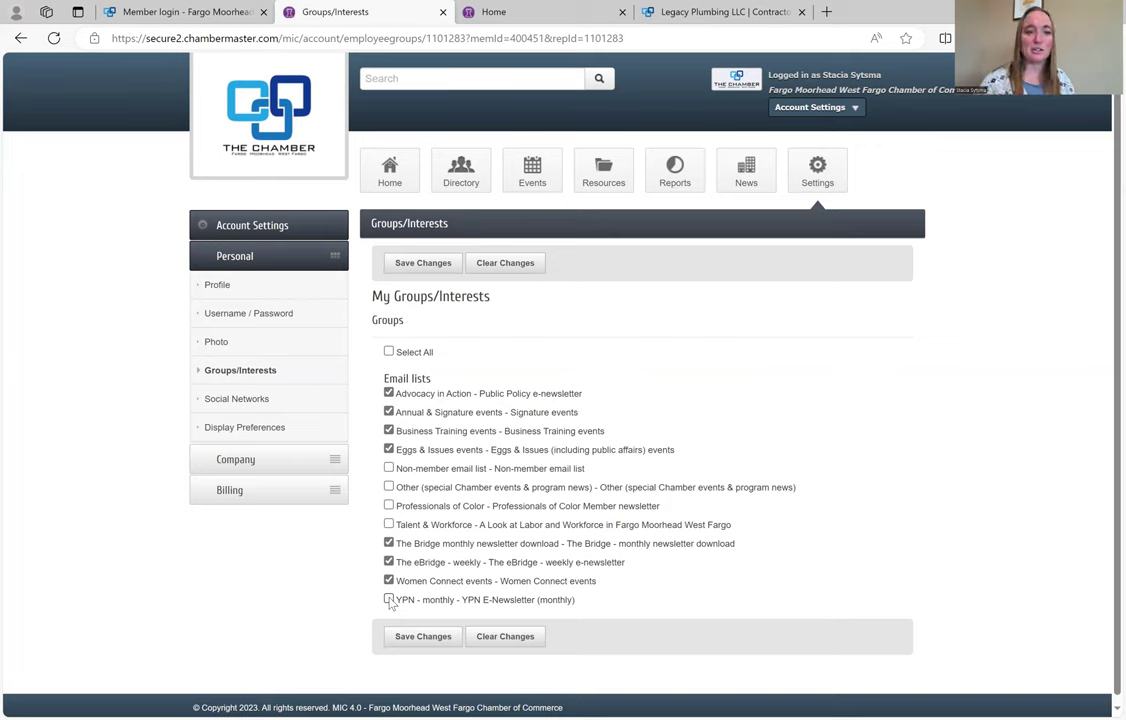
left_click(235, 401)
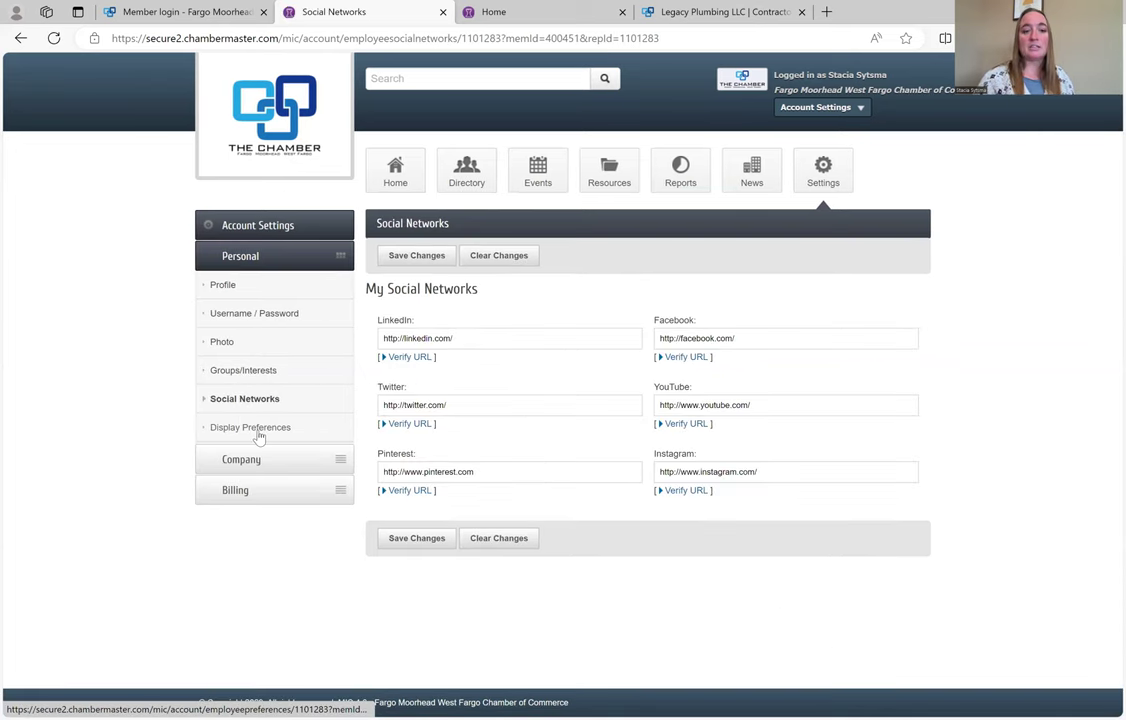
Open the Display Preferences page and expand the Company settings section.
left_click(257, 430)
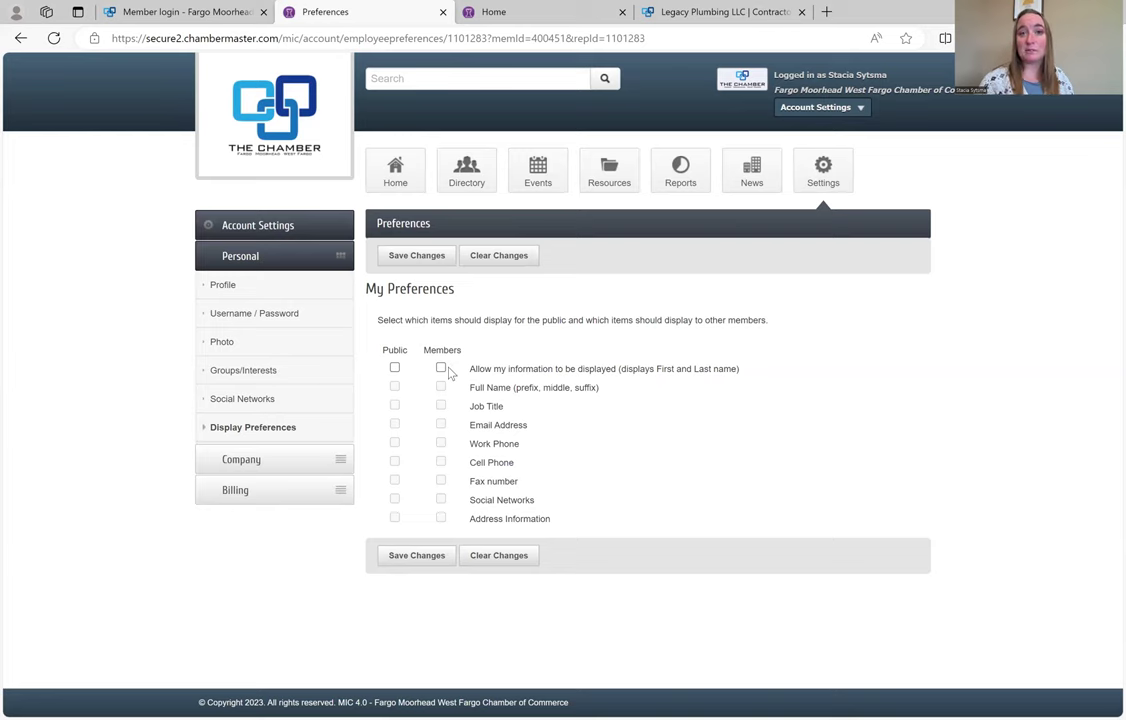
left_click(261, 461)
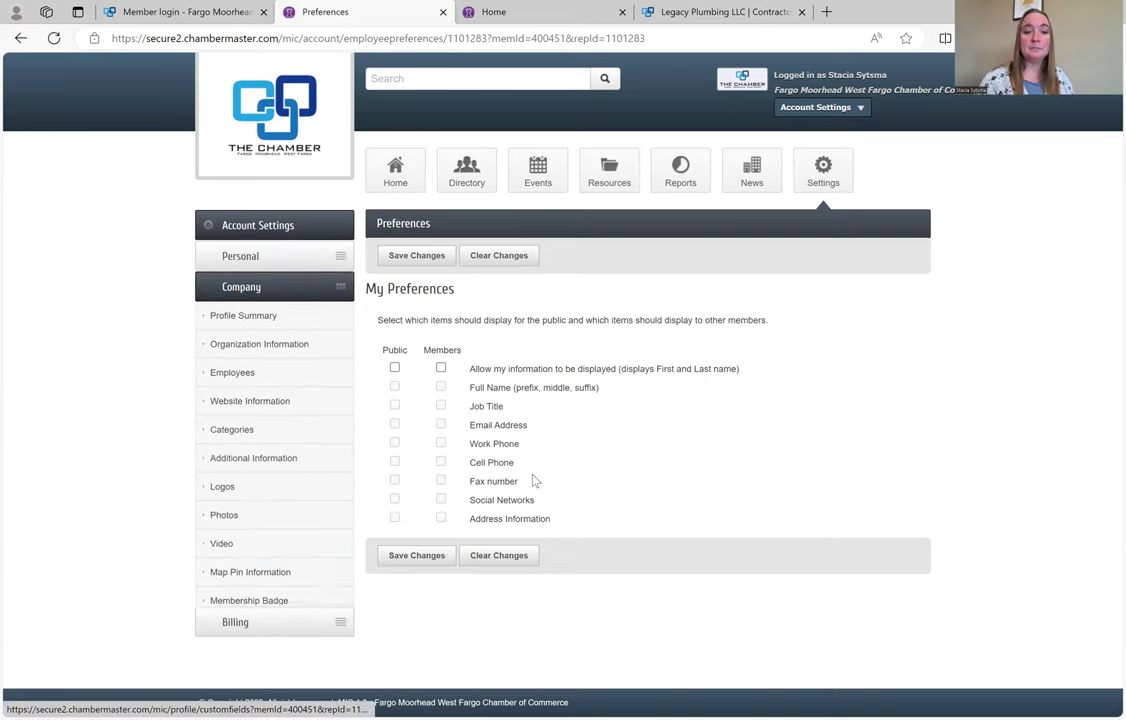
left_click(263, 319)
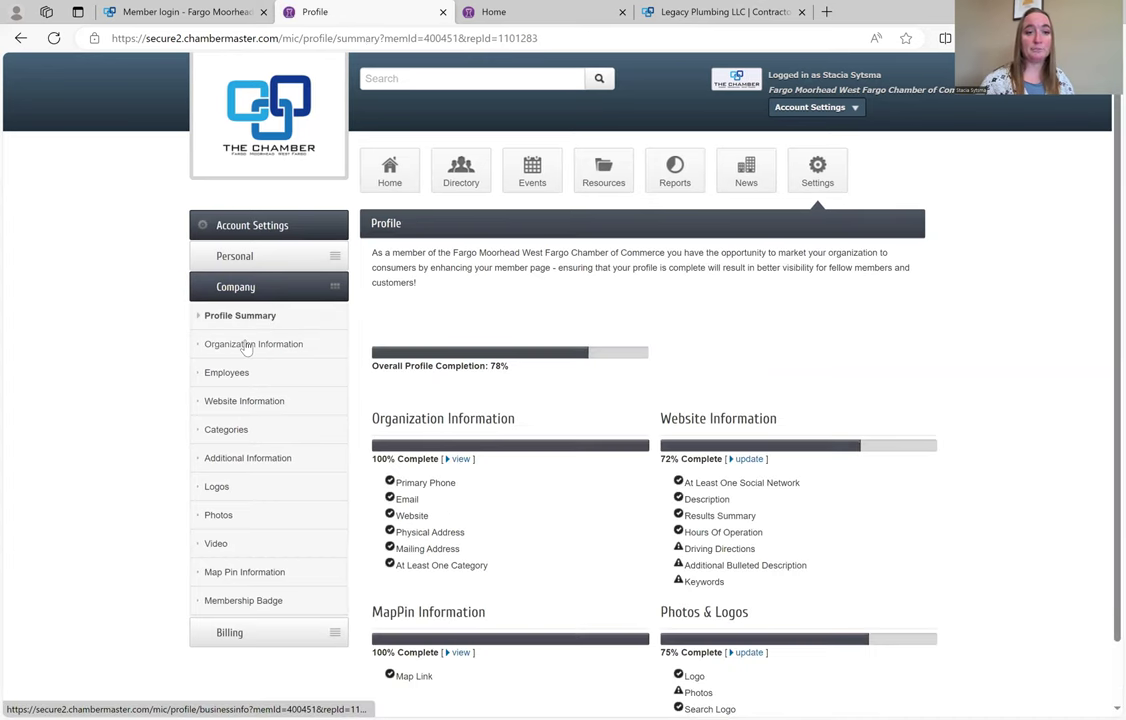
left_click(246, 345)
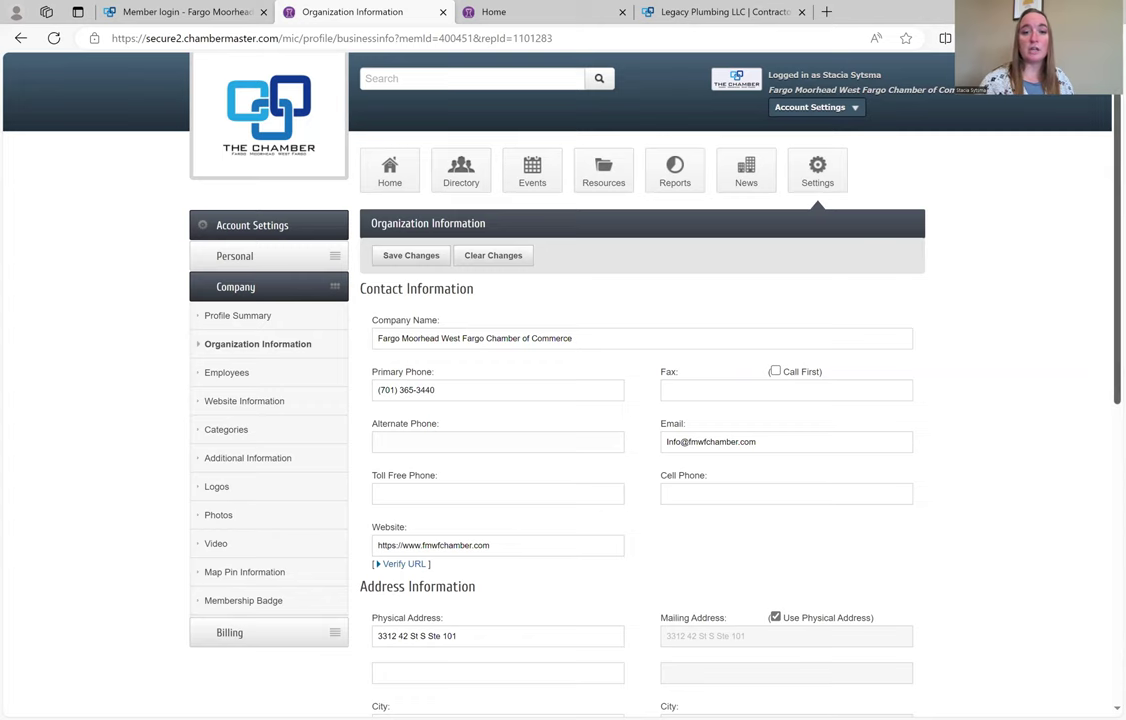
scroll(1100, 427, "down", 5)
scroll(1100, 427, "down", 7)
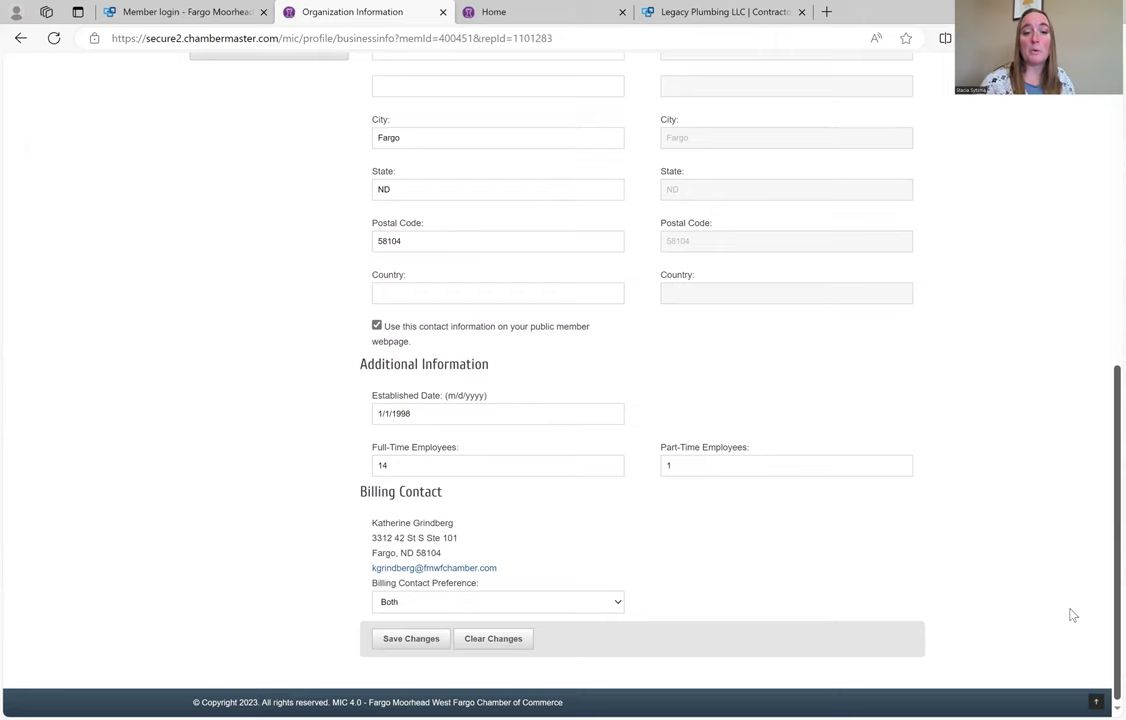
scroll(1072, 615, "up", 10)
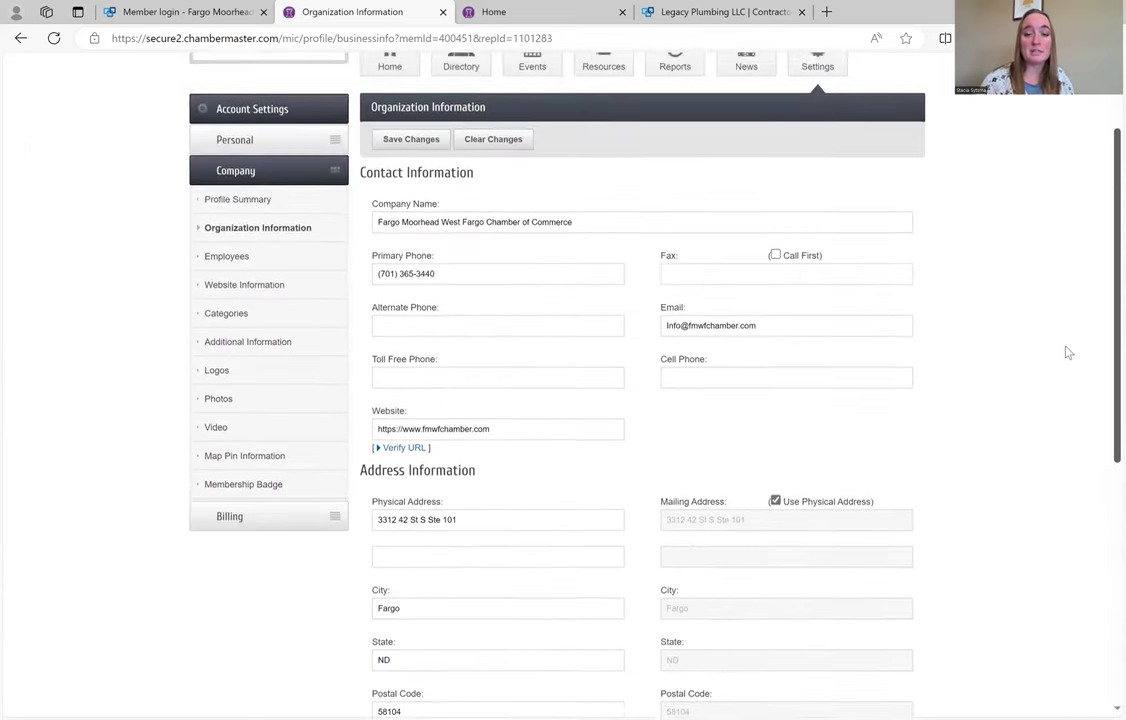
scroll(1068, 352, "up", 1)
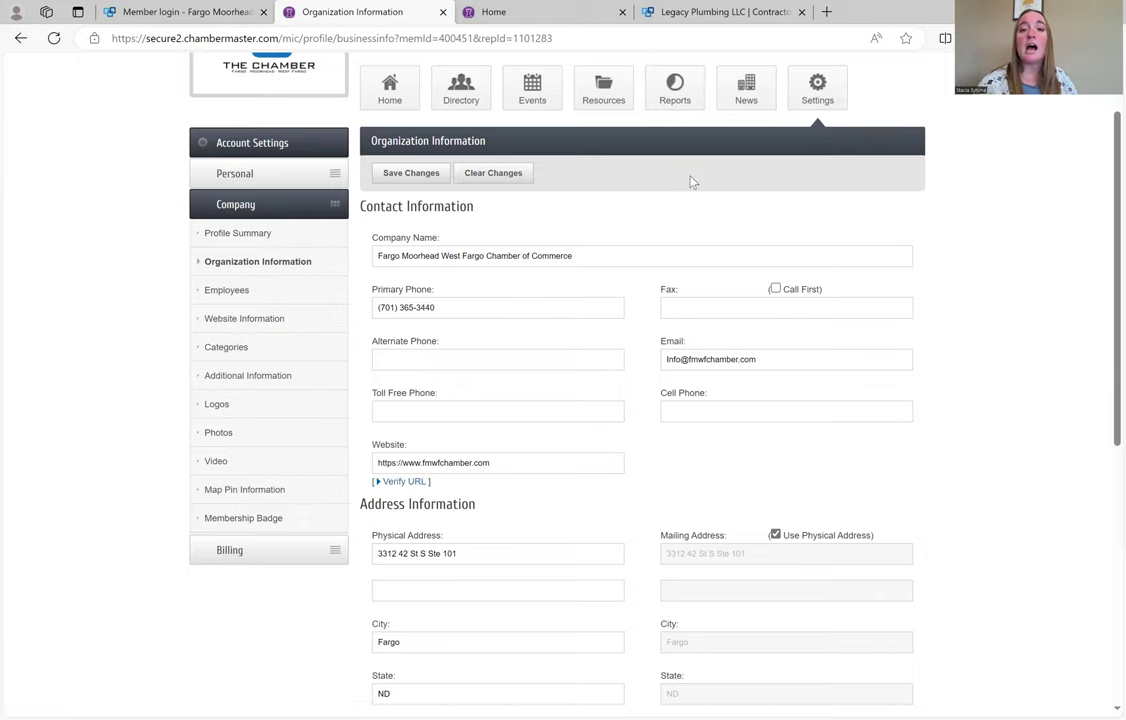
View Legacy Plumbing LLC's public listing from its header down to the Rep/Contact Info.
left_click(725, 29)
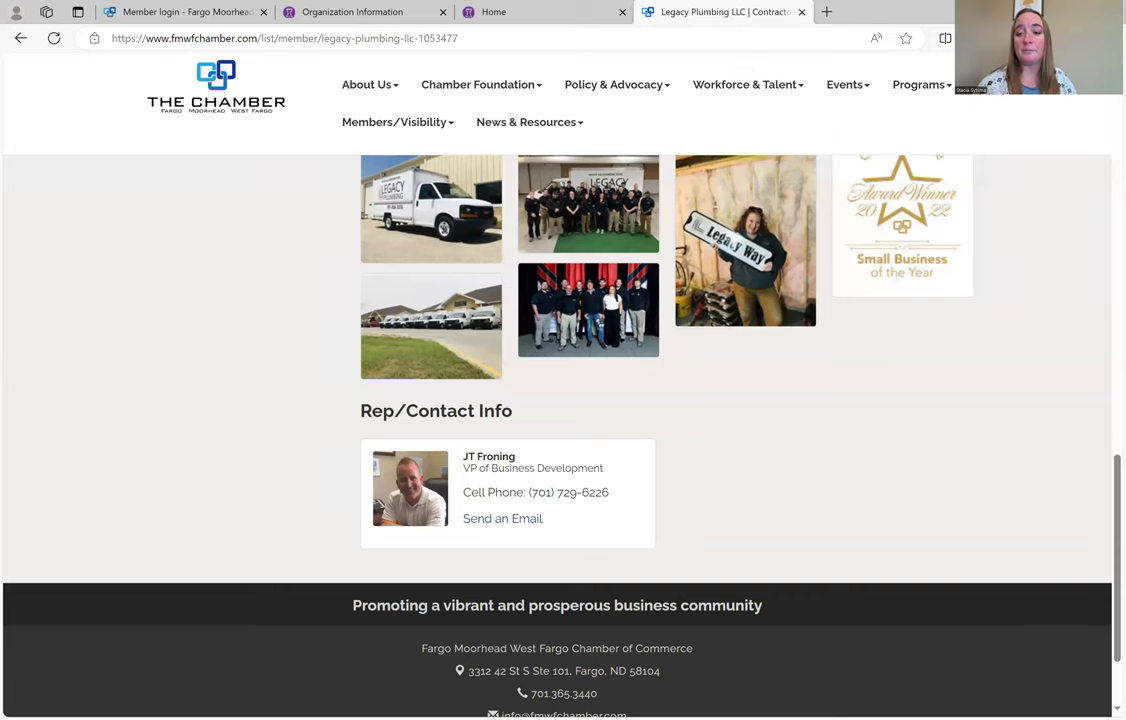
scroll(556, 436, "up", 4)
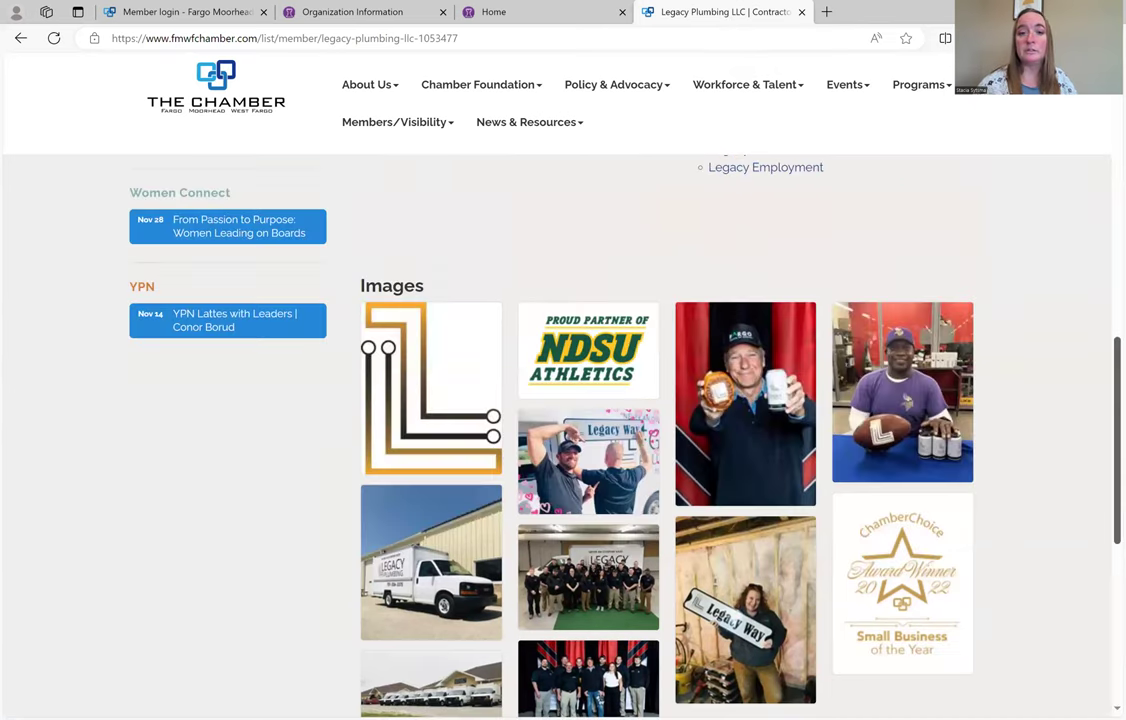
scroll(742, 345, "up", 9)
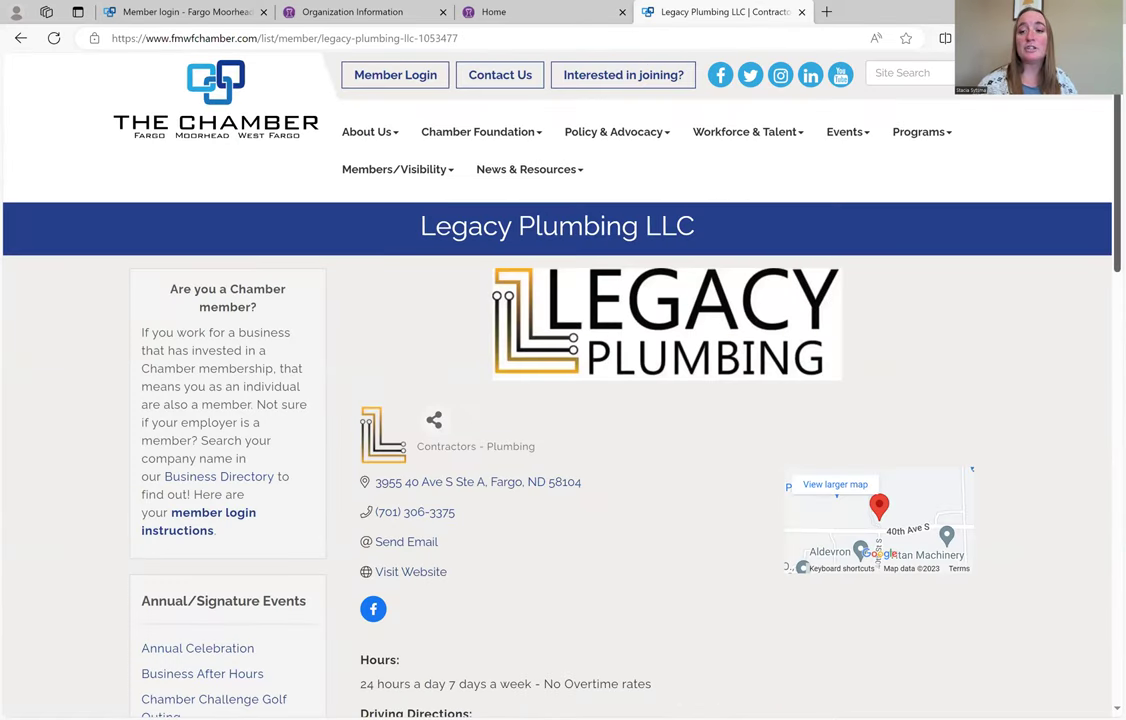
scroll(1100, 297, "down", 2)
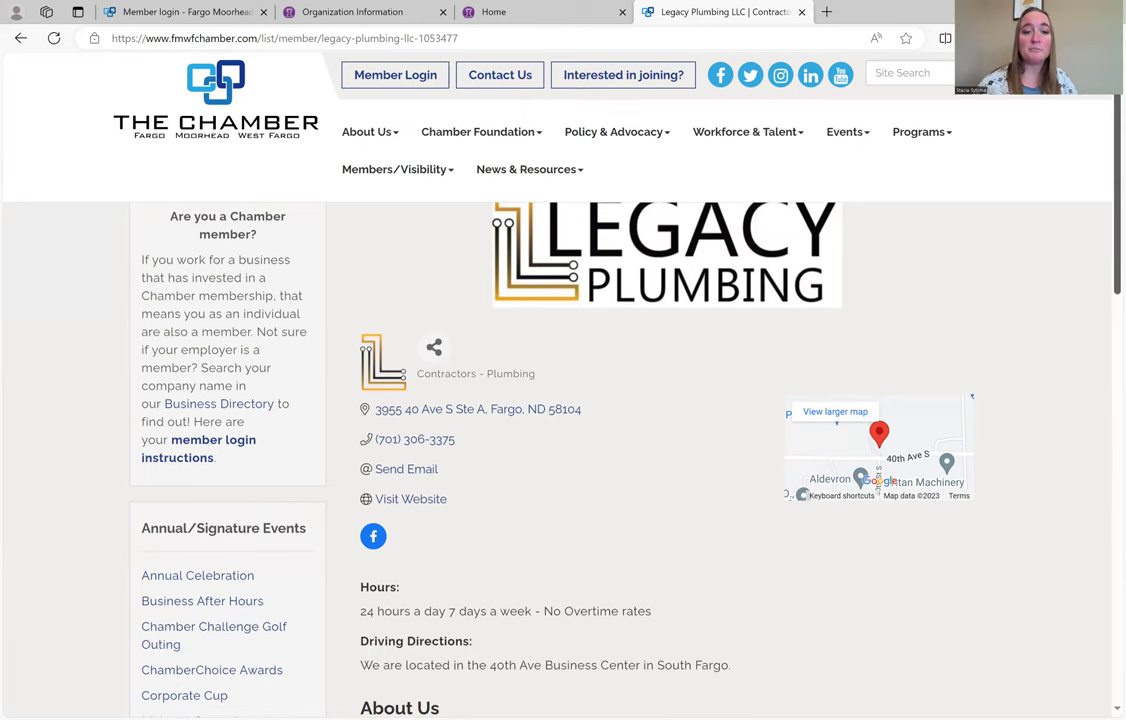
scroll(1100, 297, "down", 2)
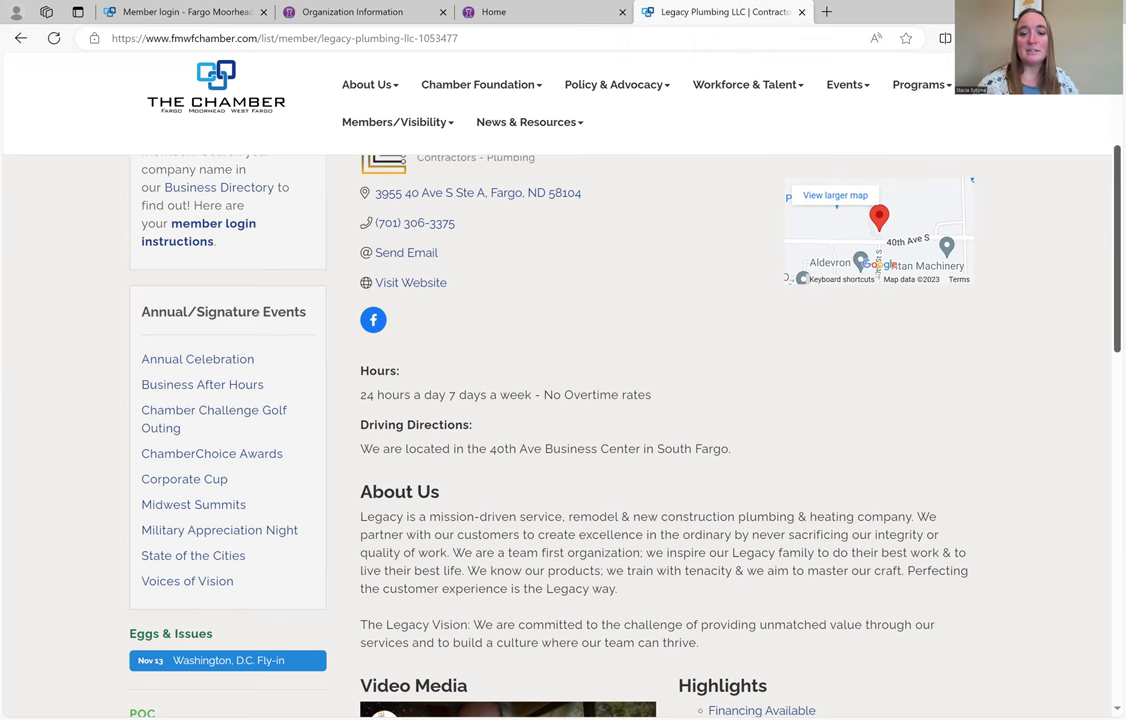
scroll(791, 394, "down", 4)
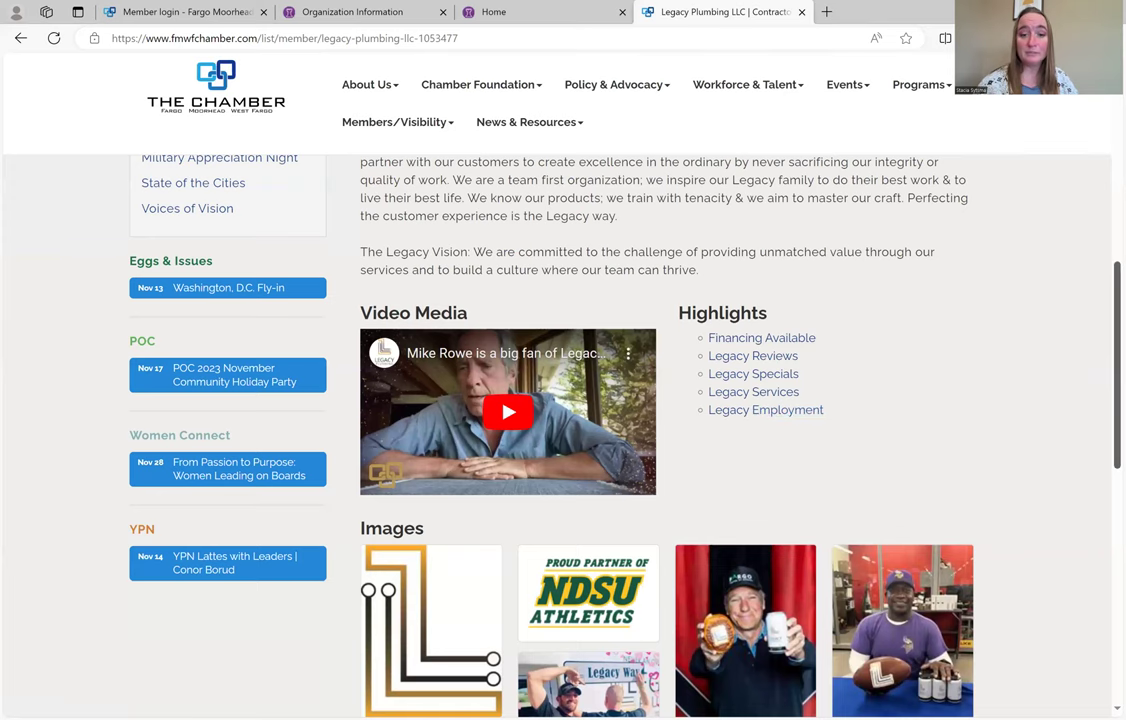
scroll(1096, 430, "down", 4)
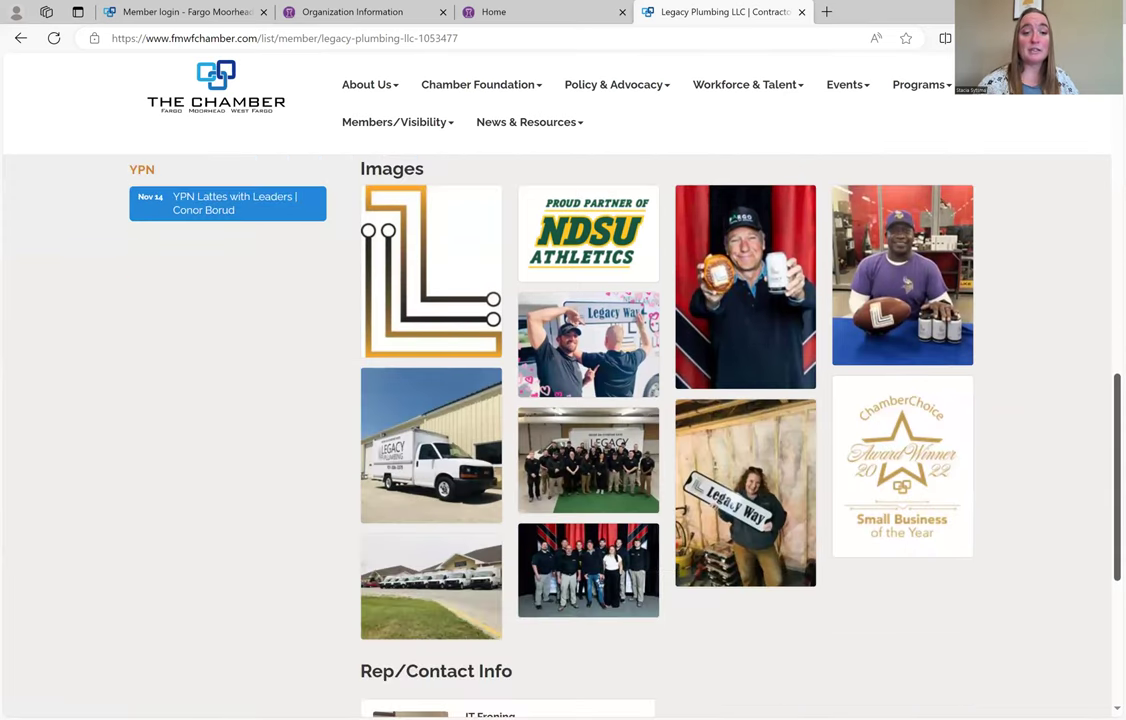
scroll(522, 418, "down", 3)
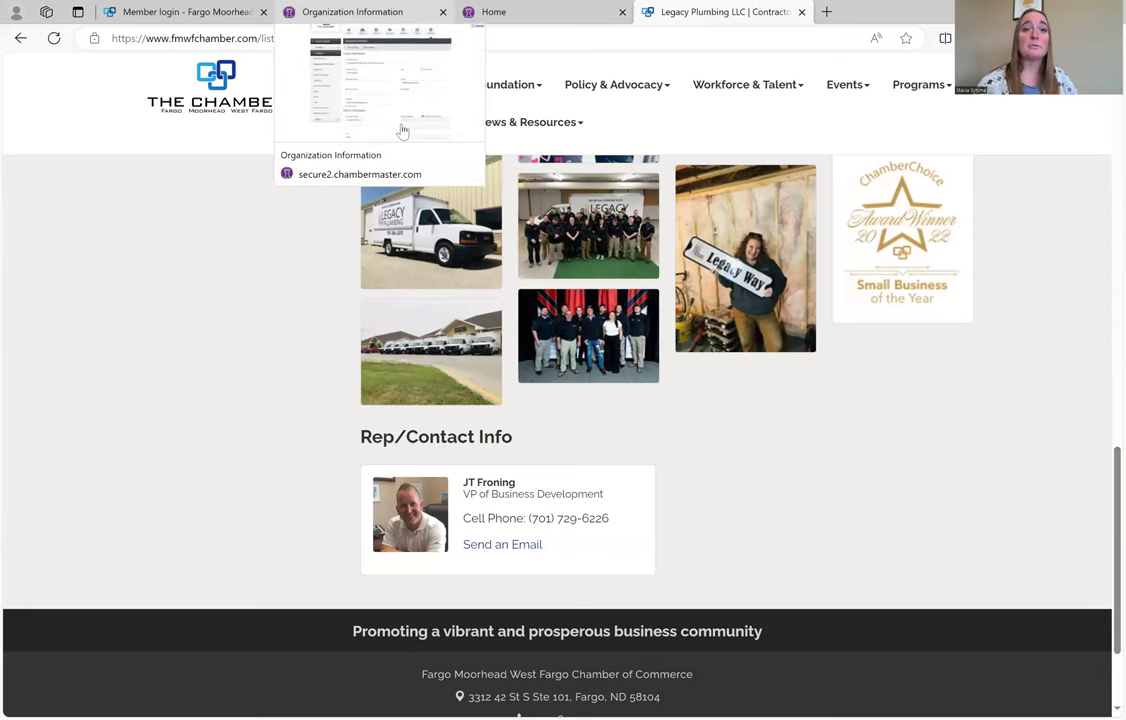
Back in the MIC, view the company Video and Photos pages, then expand Billing.
left_click(402, 131)
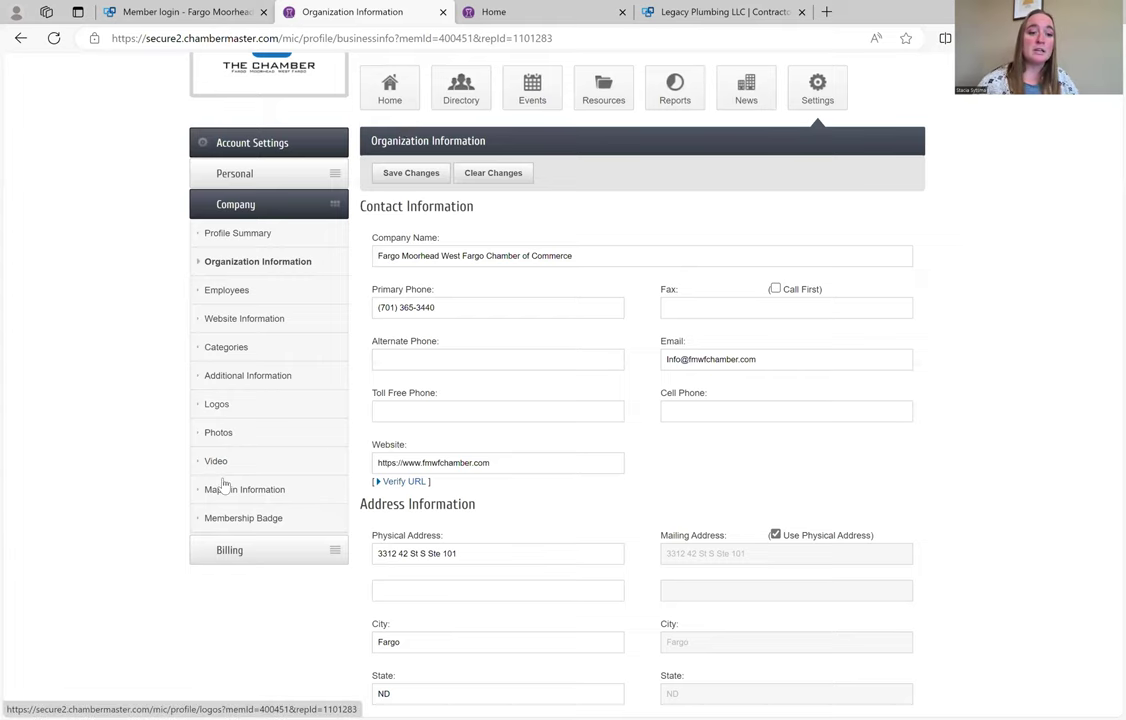
left_click(215, 463)
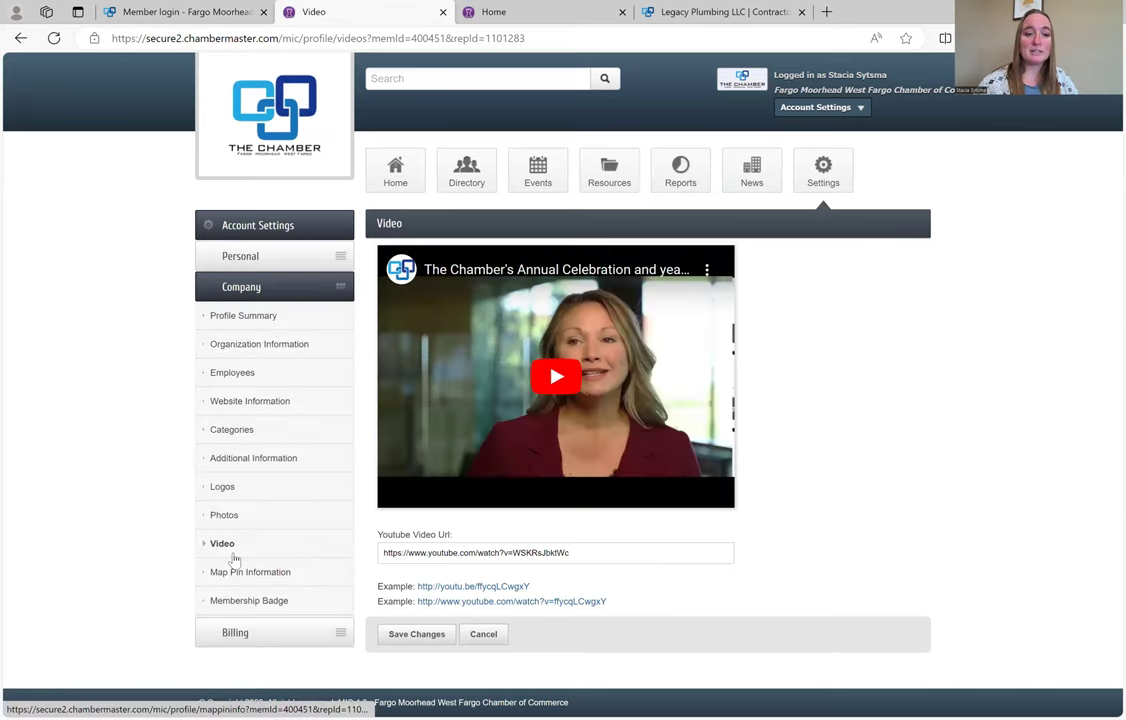
left_click(226, 516)
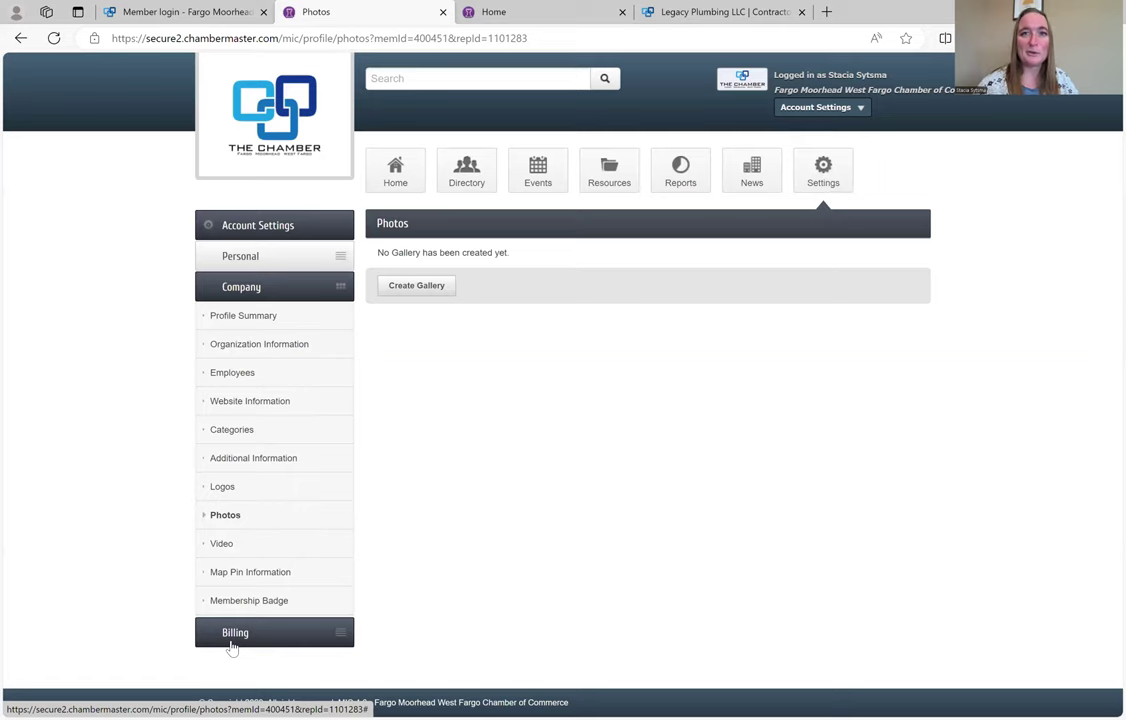
left_click(231, 646)
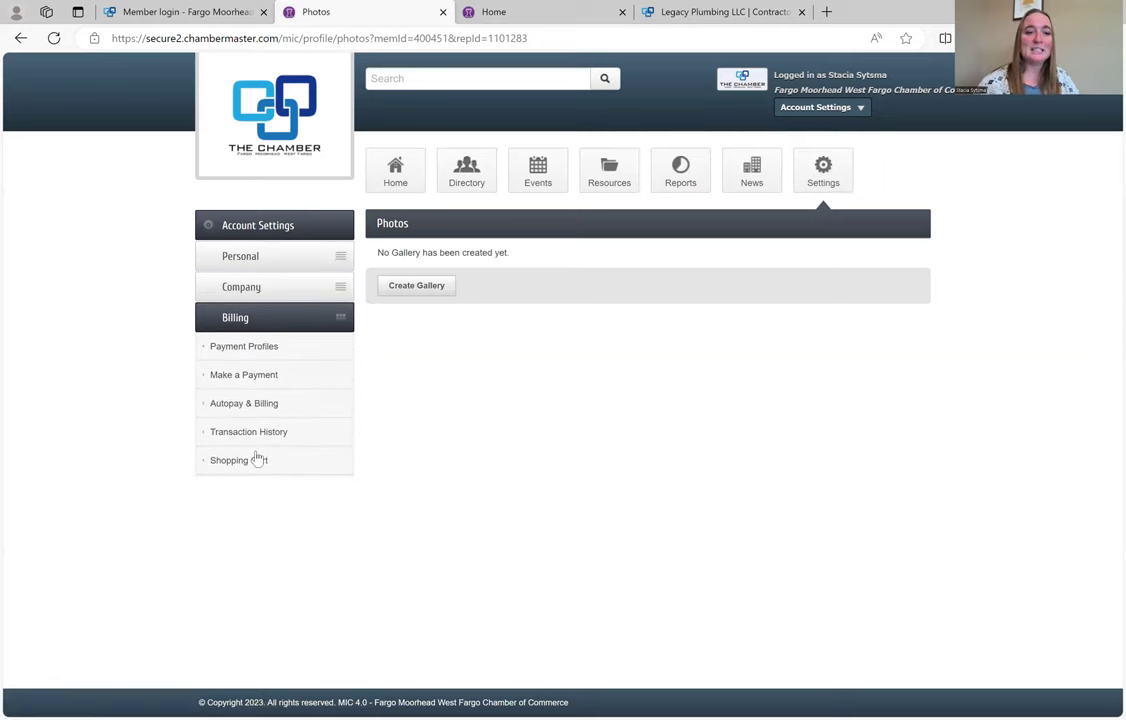
View Payment Profiles and the new payment profile form, then go to Make a Payment.
left_click(262, 350)
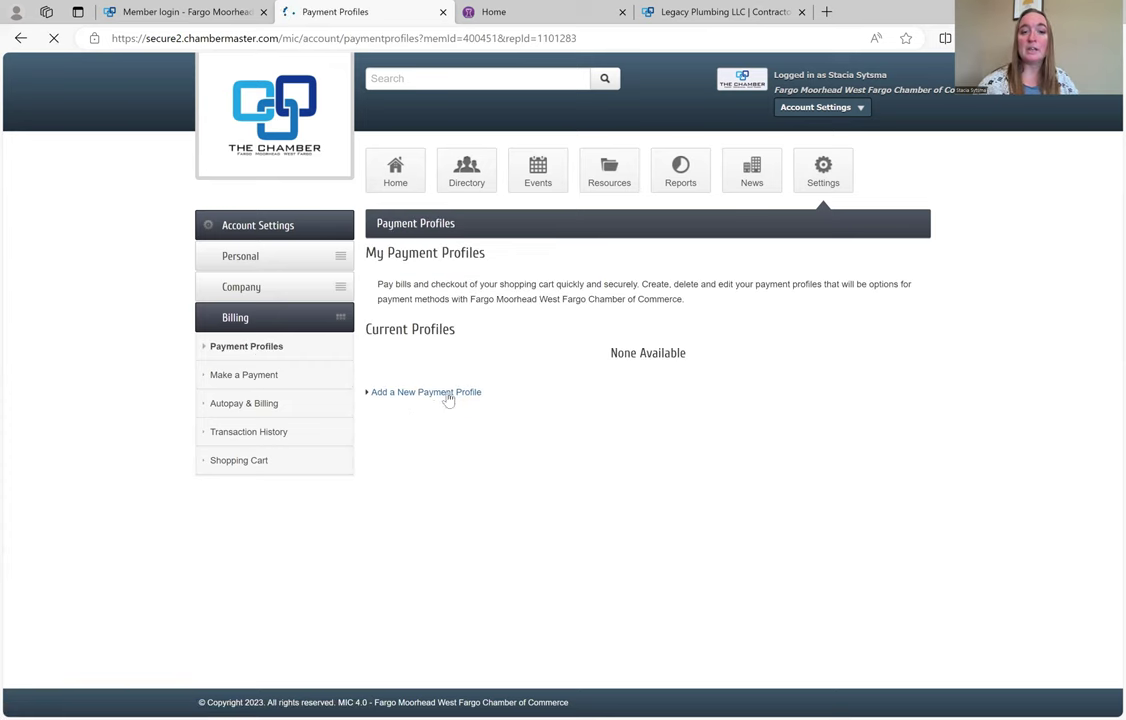
left_click(458, 393)
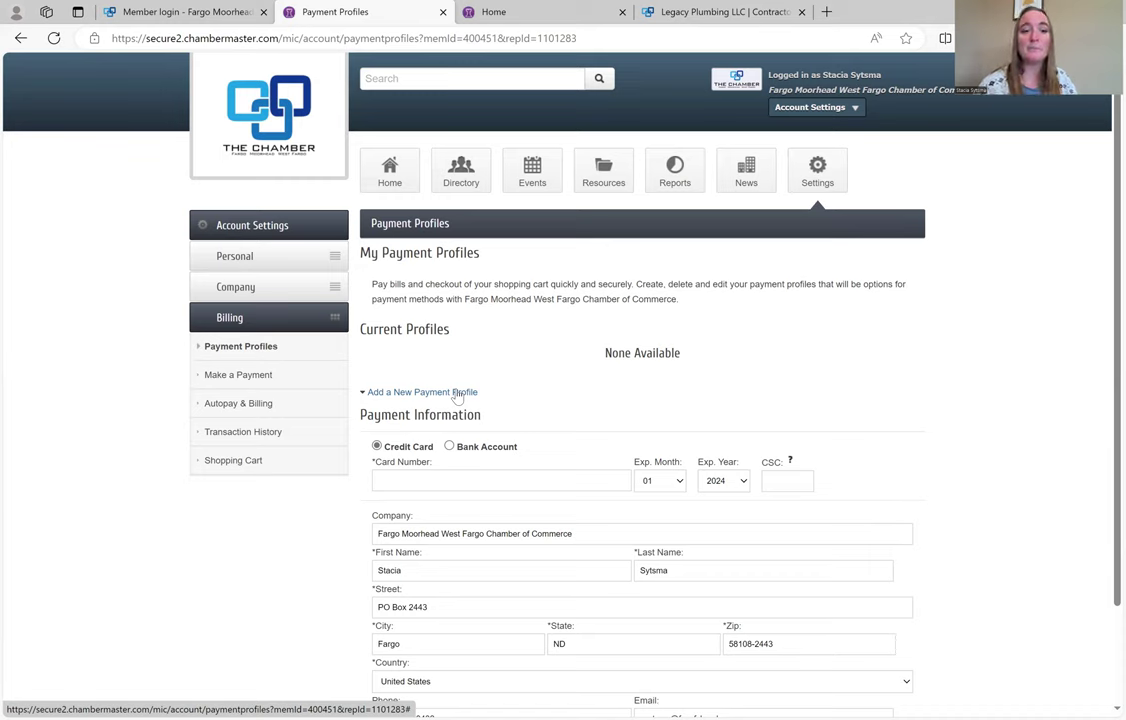
left_click(252, 378)
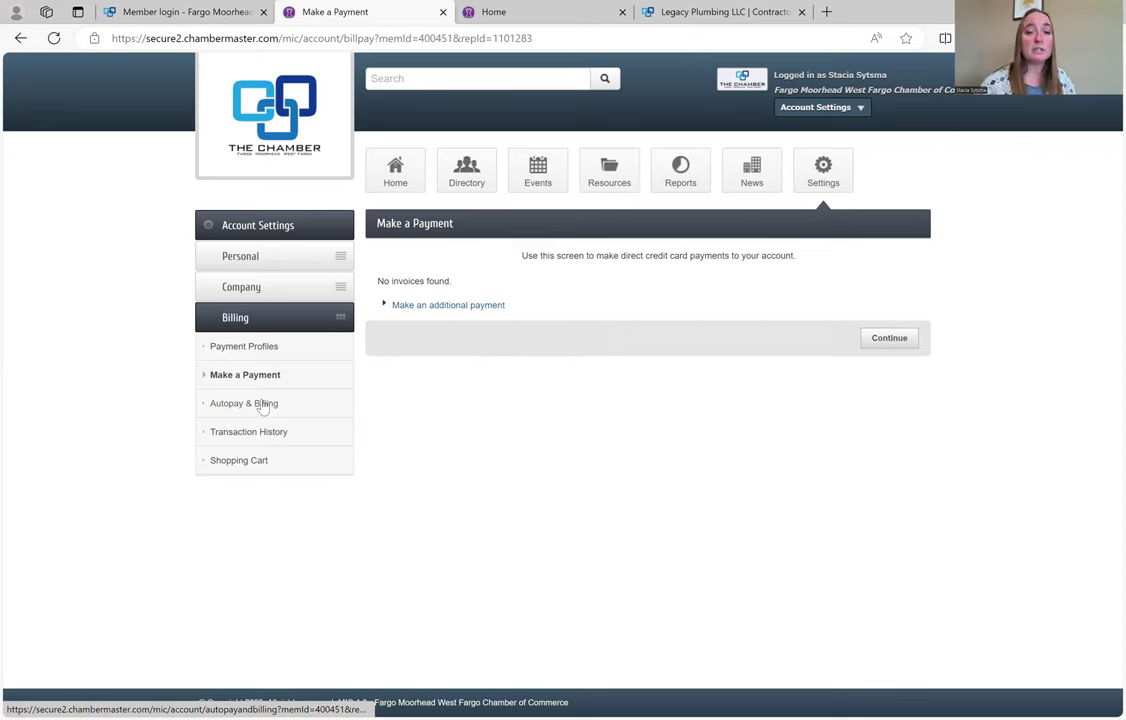
Show the Autopay & Billing page listing Tiered Dues - Champion ($5000.00) and YPN Annual Membership Fee ($55.00).
left_click(263, 405)
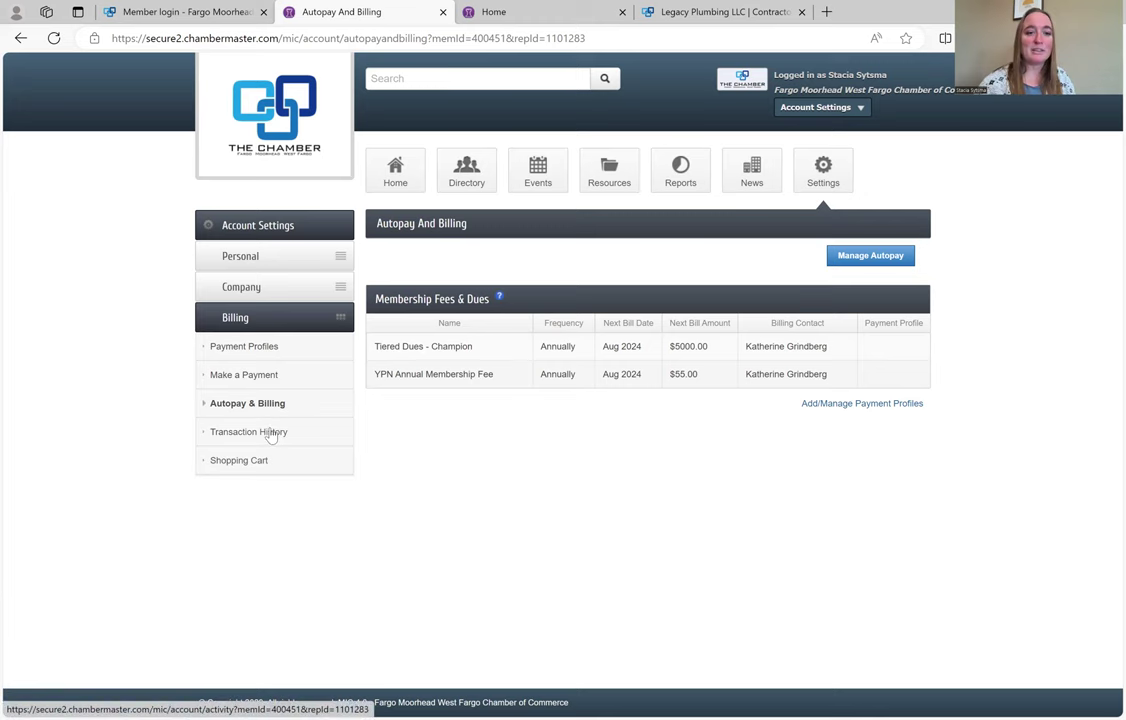
View the Transaction History of 97 payments, invoices and write-offs since 11/13/2022.
left_click(269, 432)
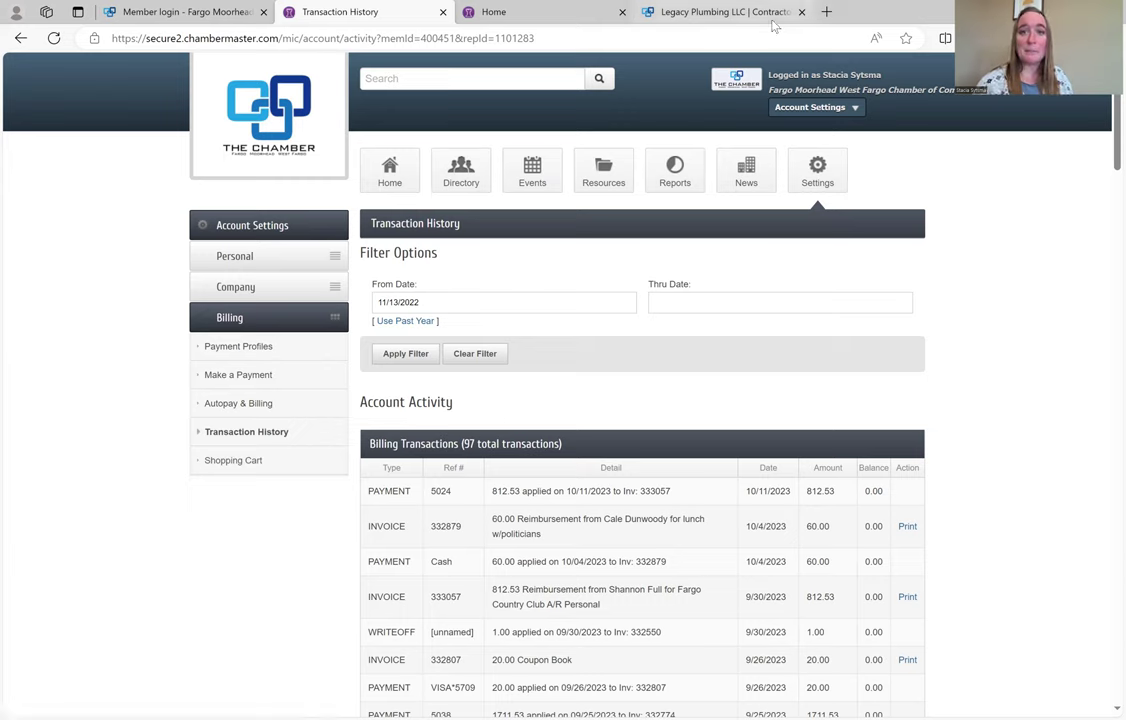
From the Home tab, open the Fargo Moorhead West Fargo Chamber's Organization Information form.
left_click(490, 14)
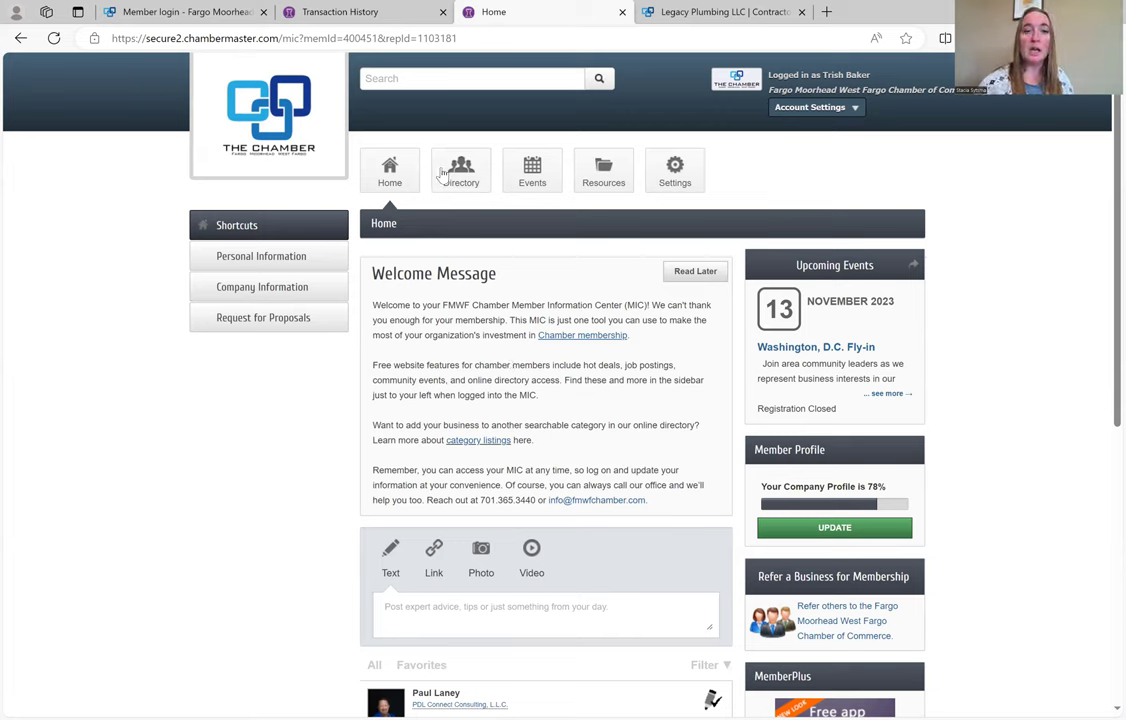
left_click(281, 296)
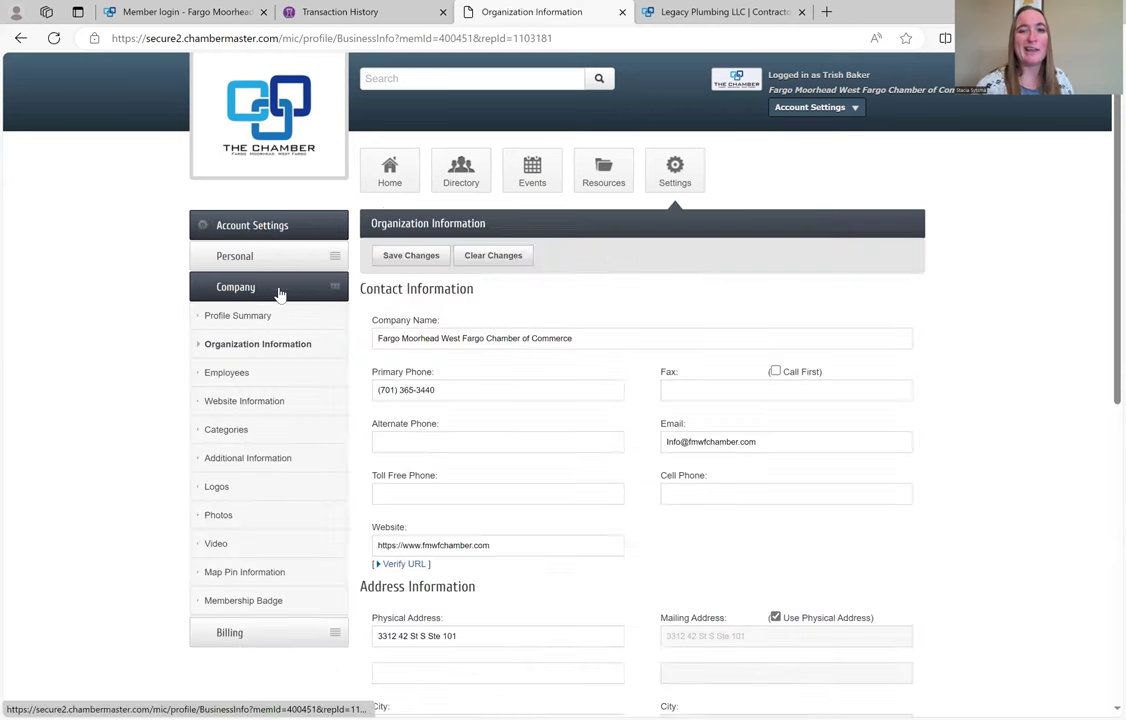